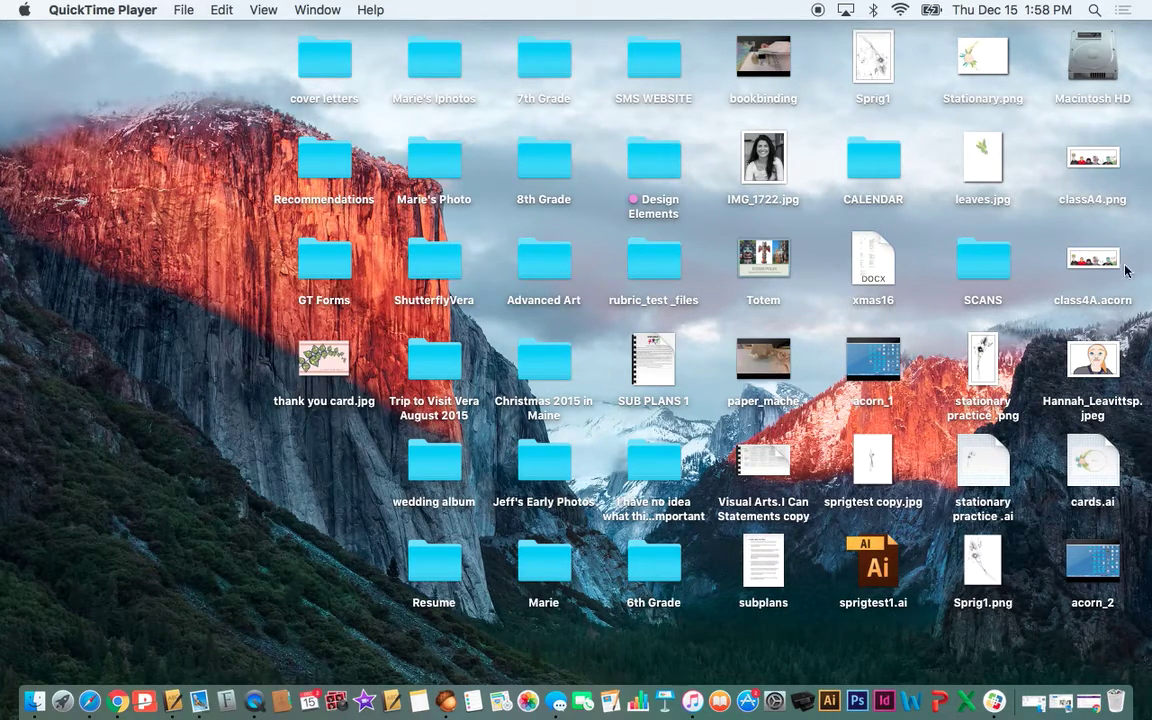
- Open class4A.acorn and toggle portrait layer visibility to check each portrait
double_click(1100, 260)
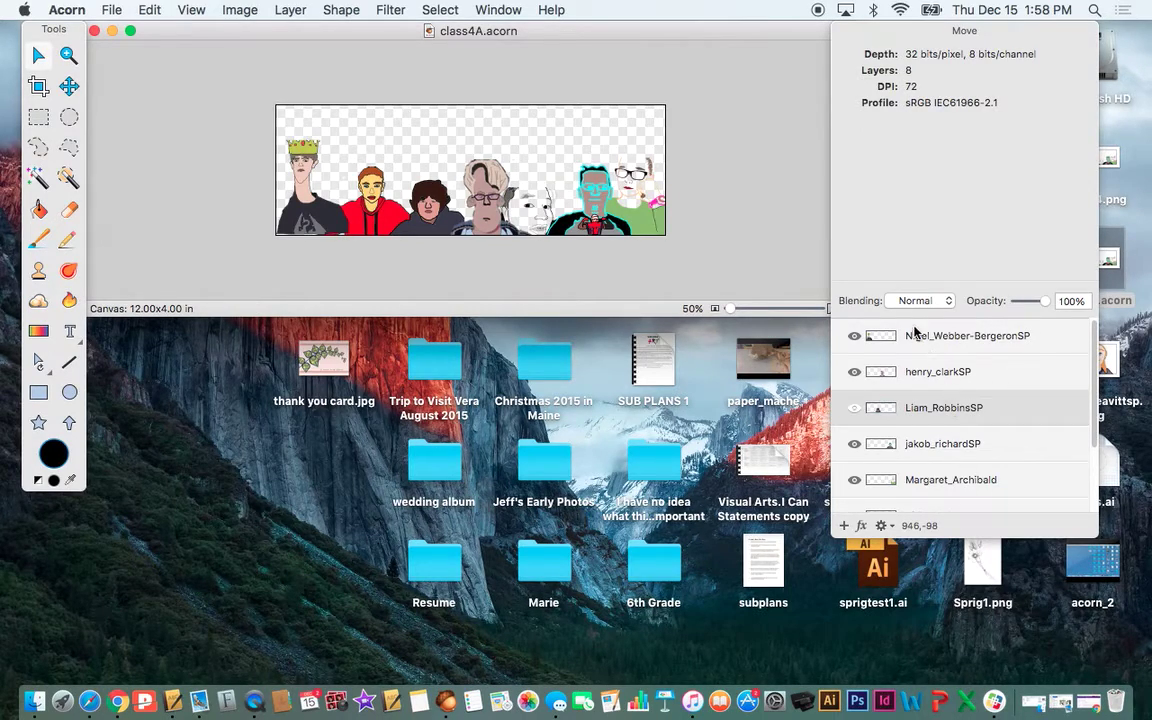
left_click(854, 336)
left_click(854, 336)
left_click(853, 372)
left_click(853, 372)
left_click(852, 404)
left_click(852, 404)
left_click(854, 374)
left_click(854, 374)
- Close the class4A.acorn banner, saving its changes
left_click(112, 10)
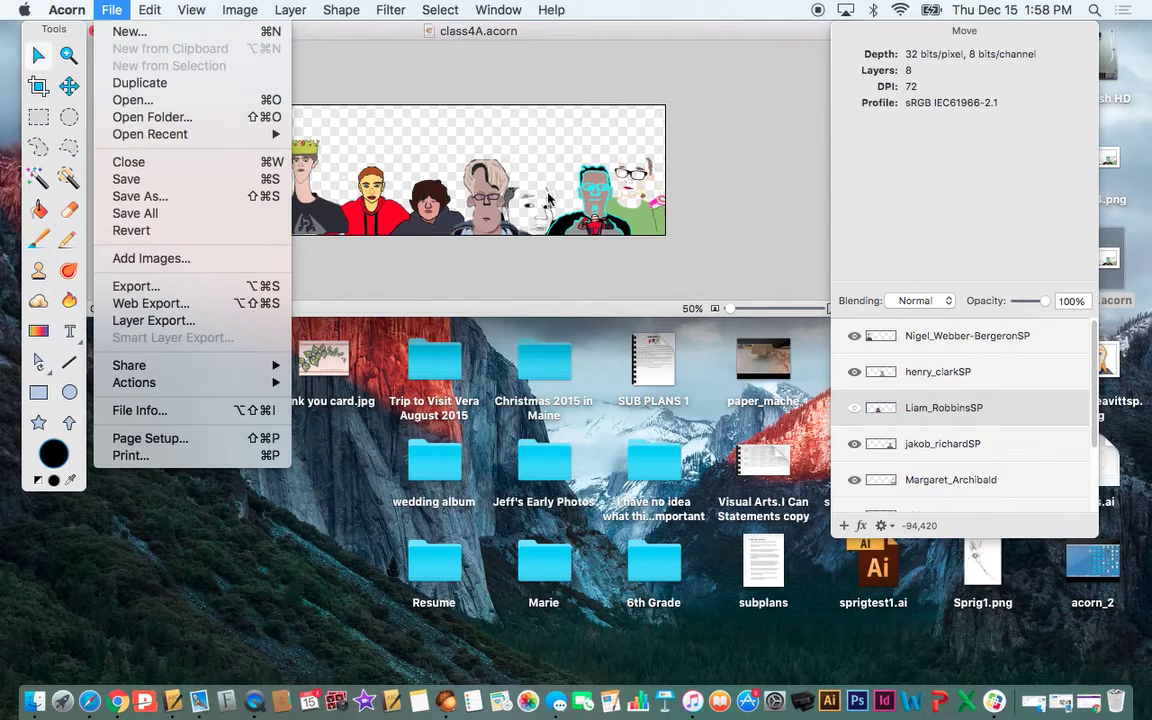
left_click(655, 188)
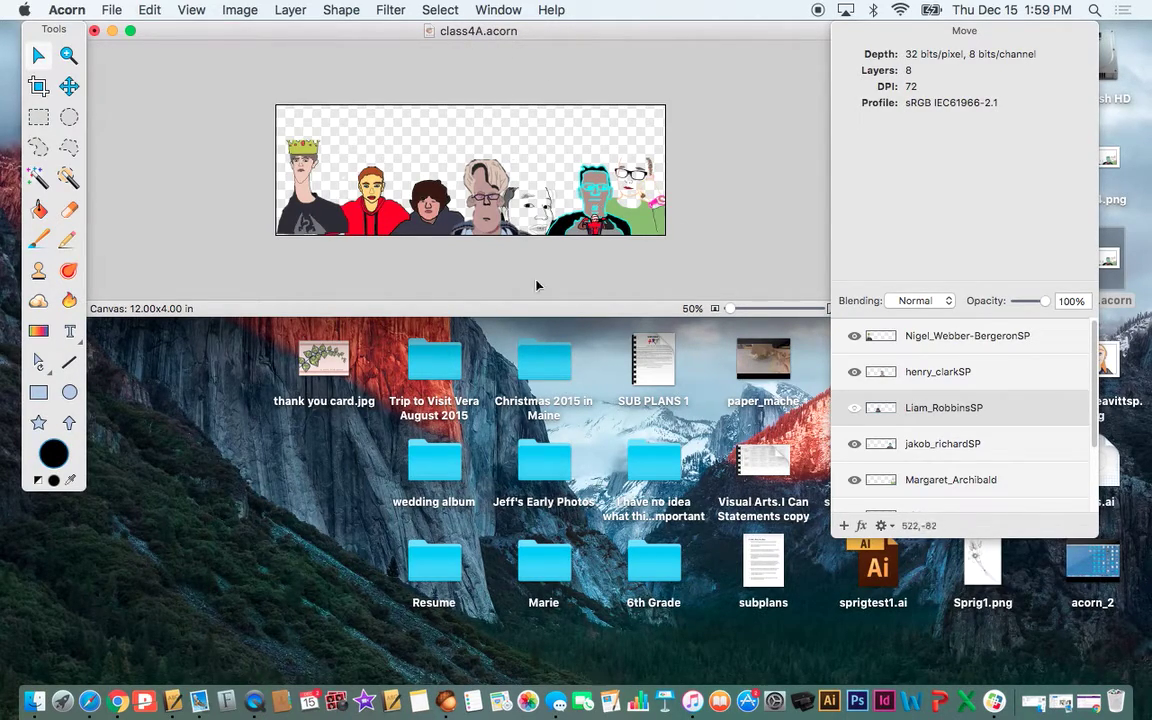
left_click_drag(168, 31, 199, 33)
left_click(111, 9)
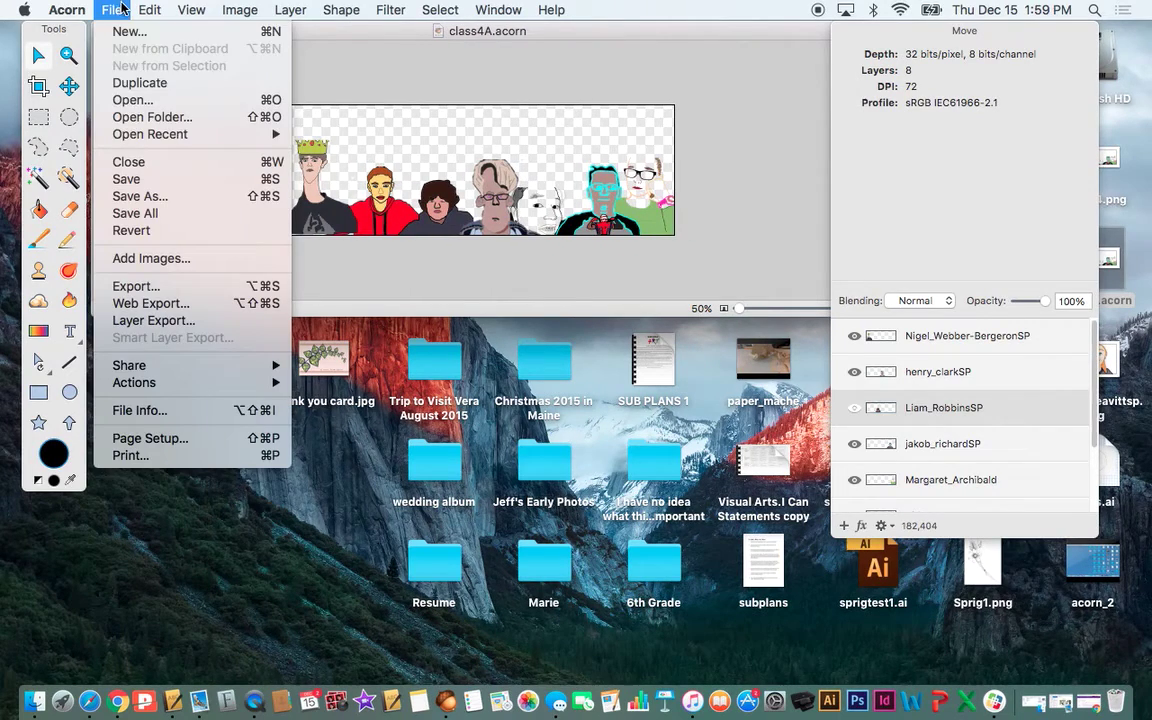
left_click(128, 162)
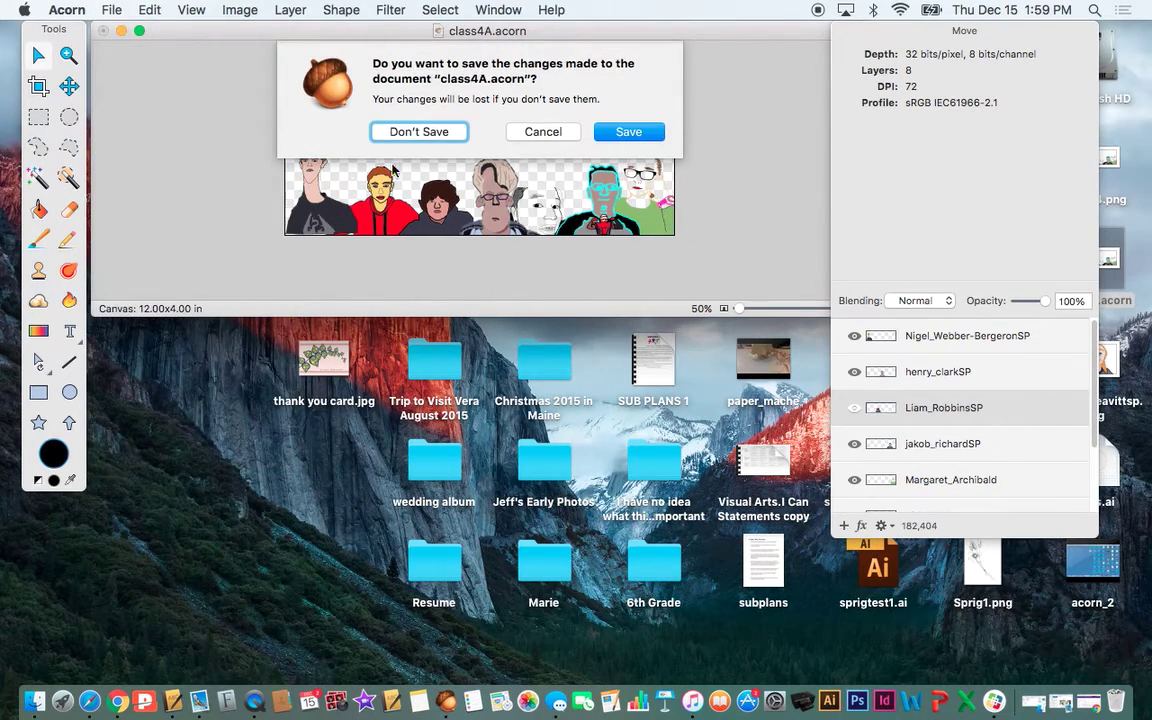
left_click(597, 134)
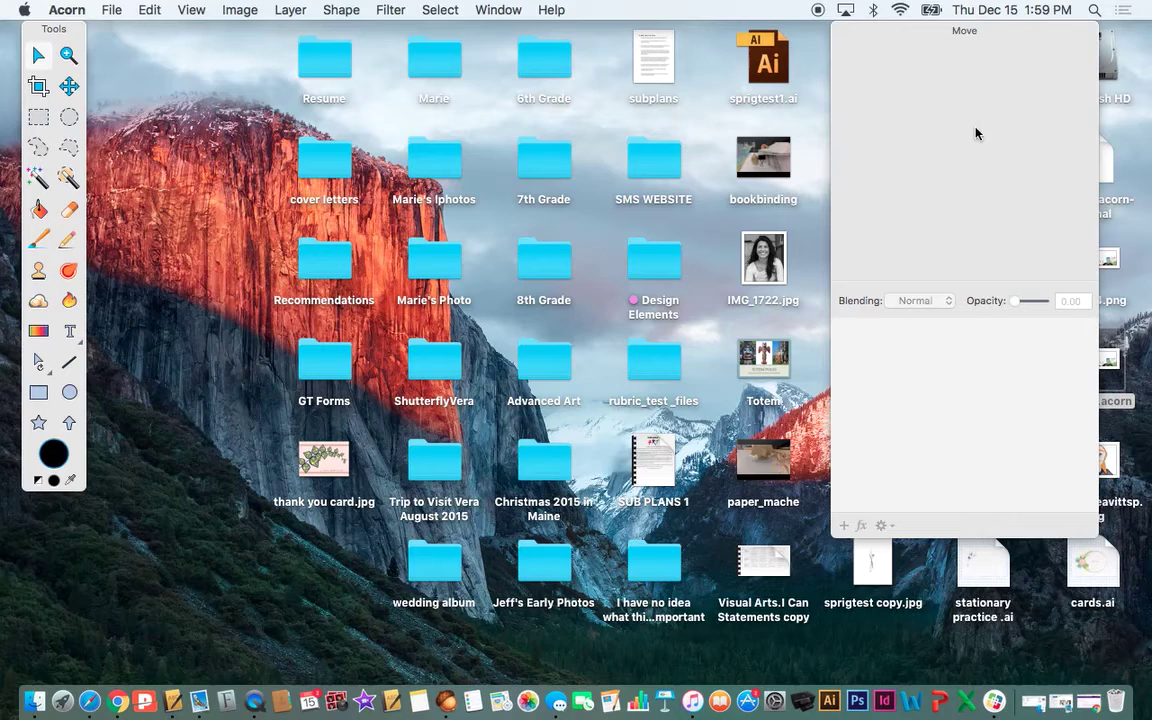
key("super+q")
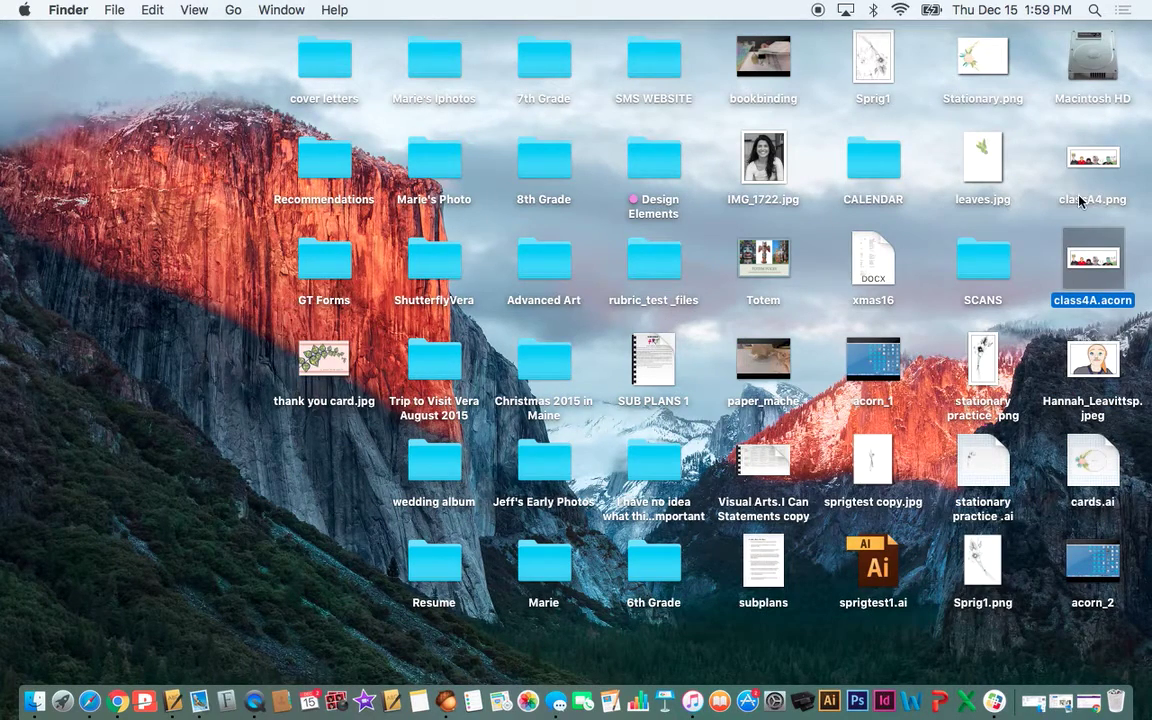
left_click(1113, 206)
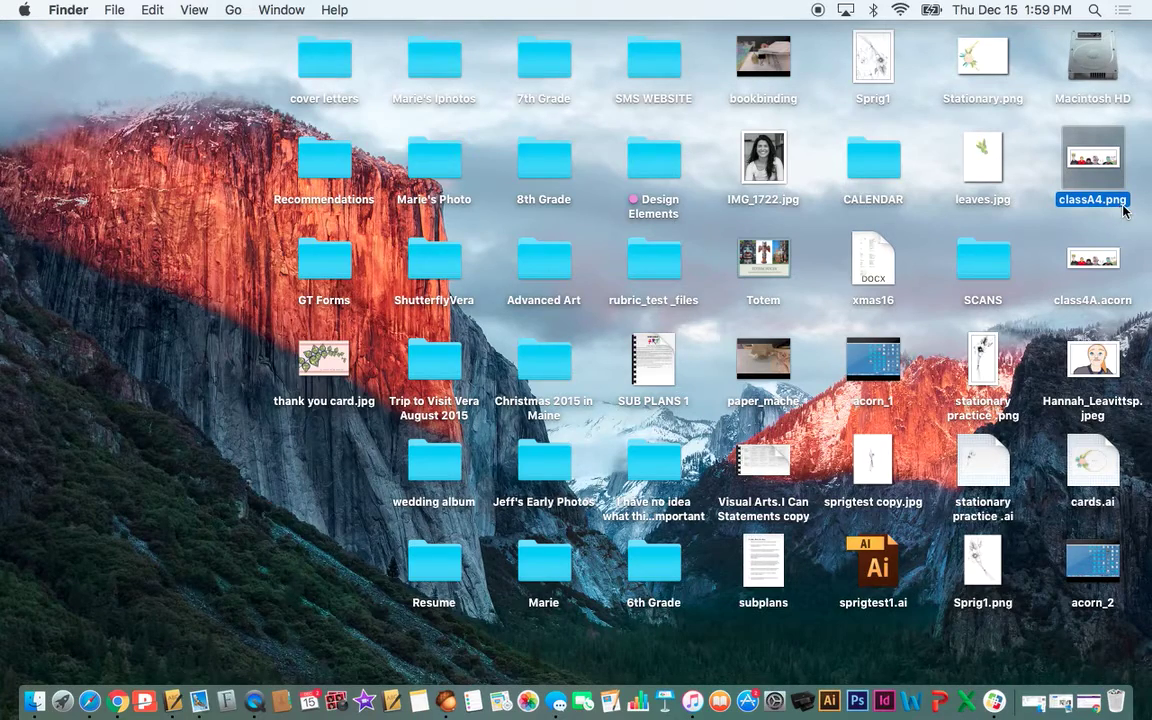
double_click(1096, 176)
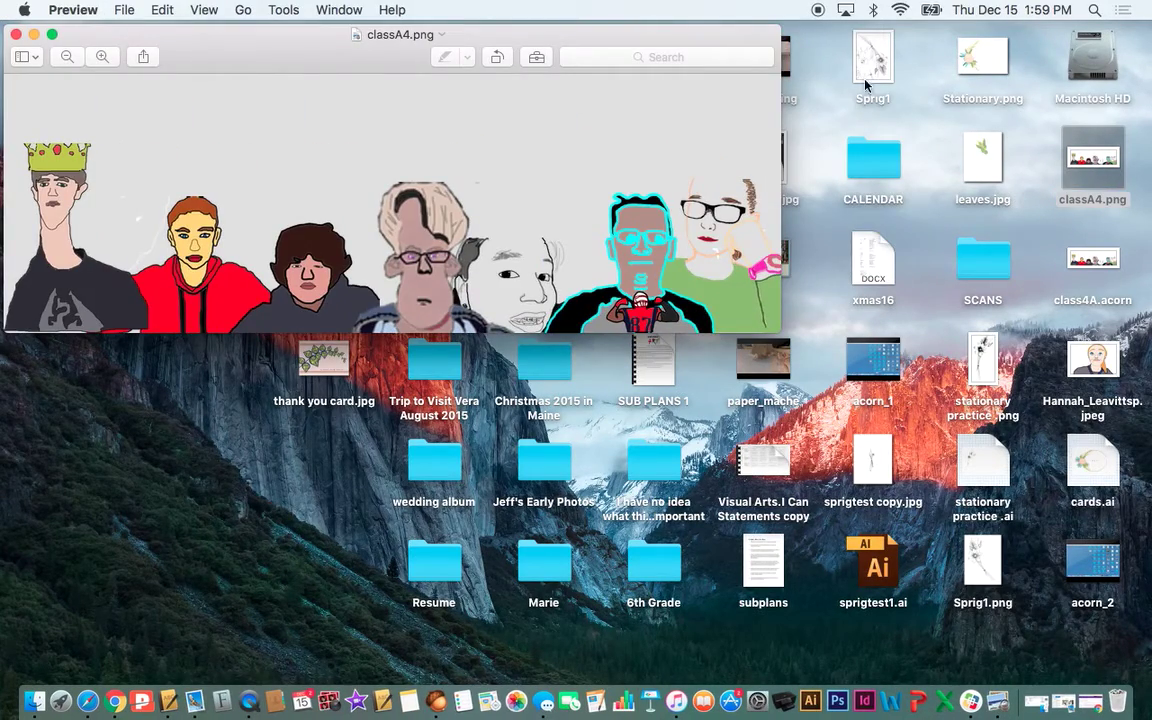
left_click_drag(781, 327, 901, 486)
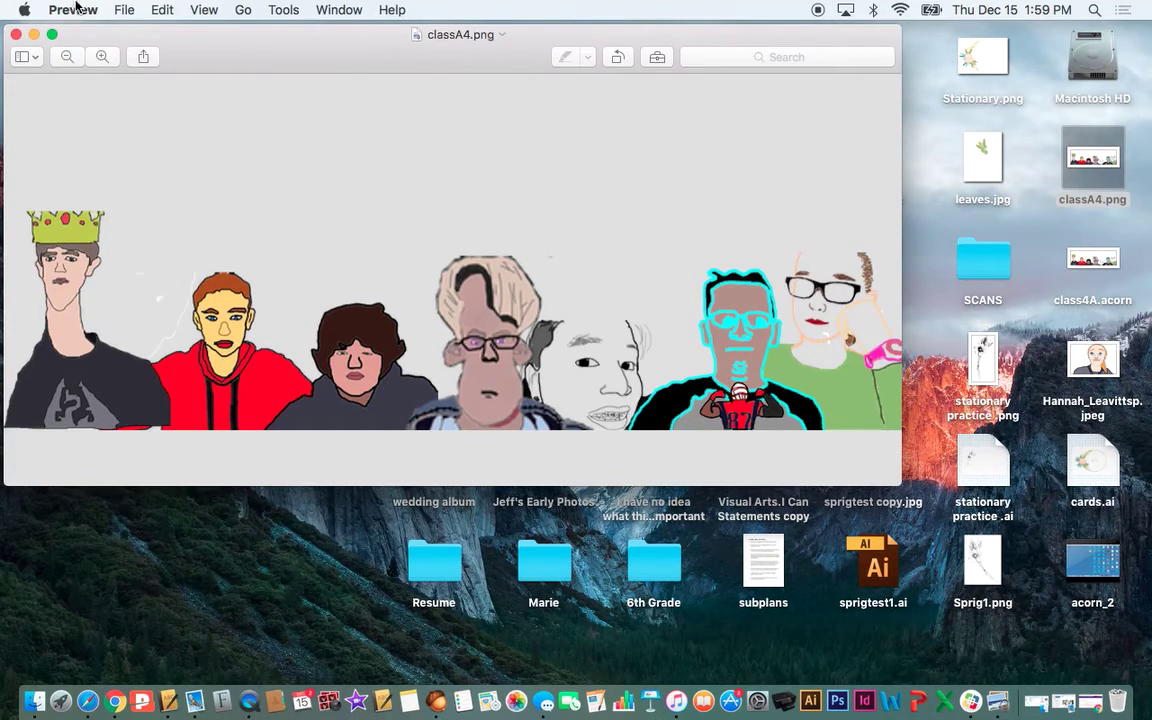
- Close the classA4.png preview, reopen class4A.acorn from the desktop and reposition its window
left_click(16, 35)
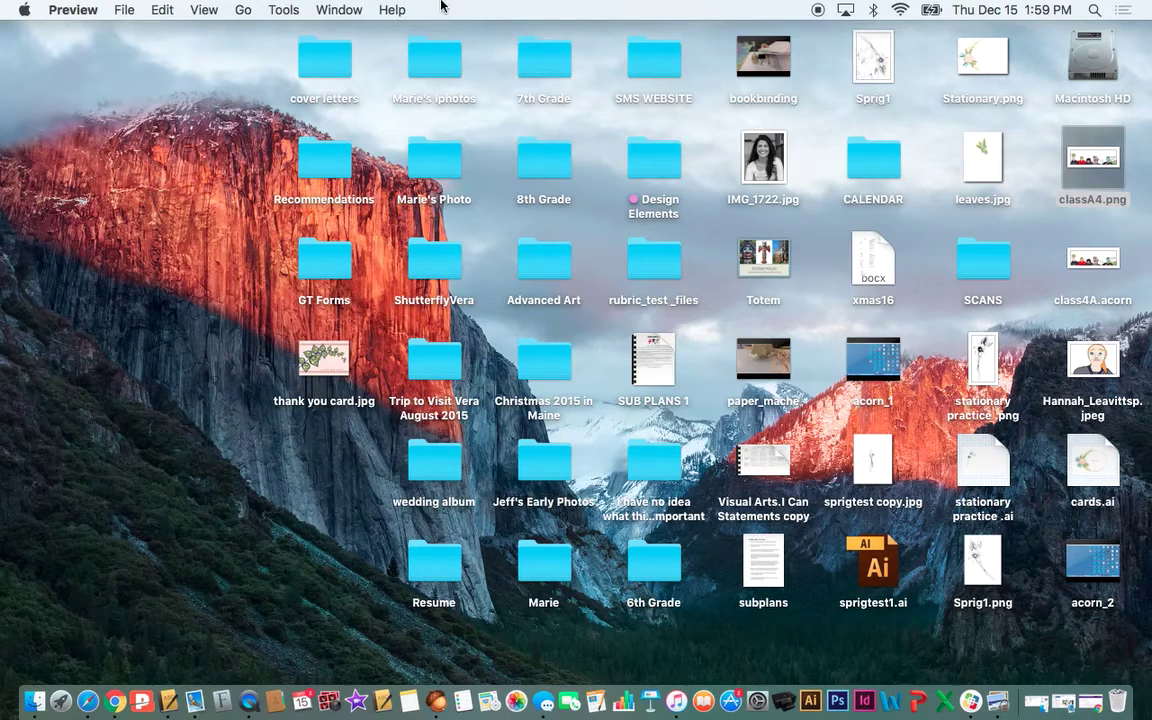
double_click(1094, 262)
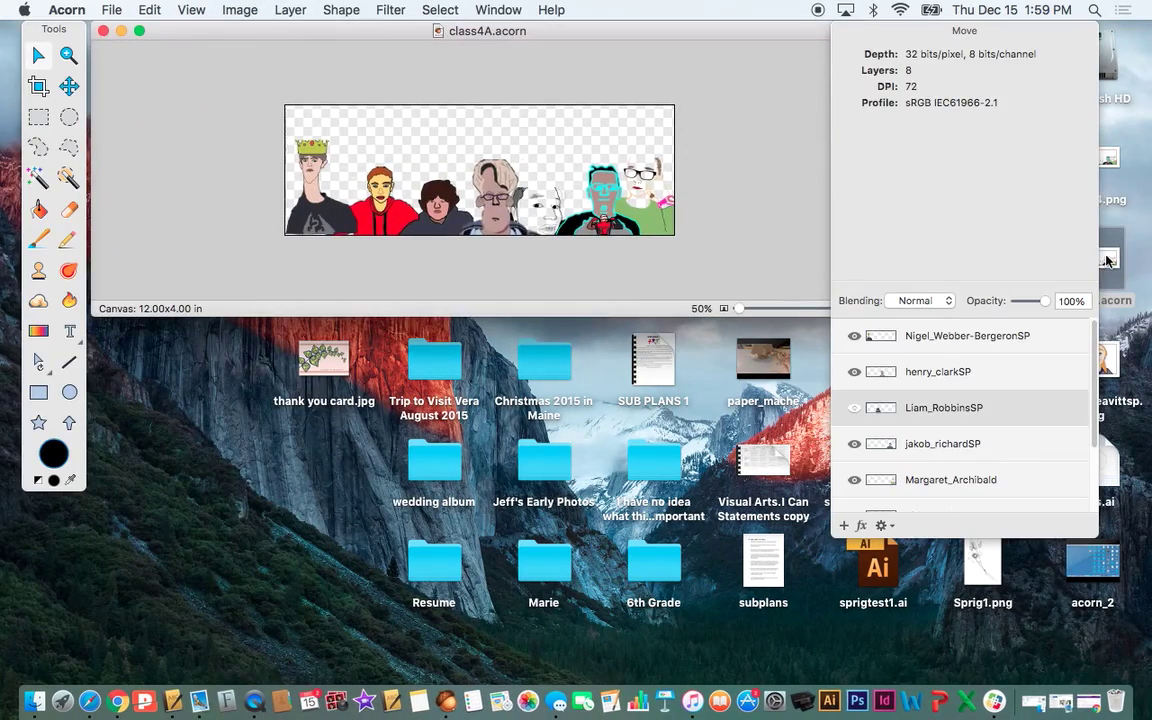
left_click_drag(572, 35, 552, 10)
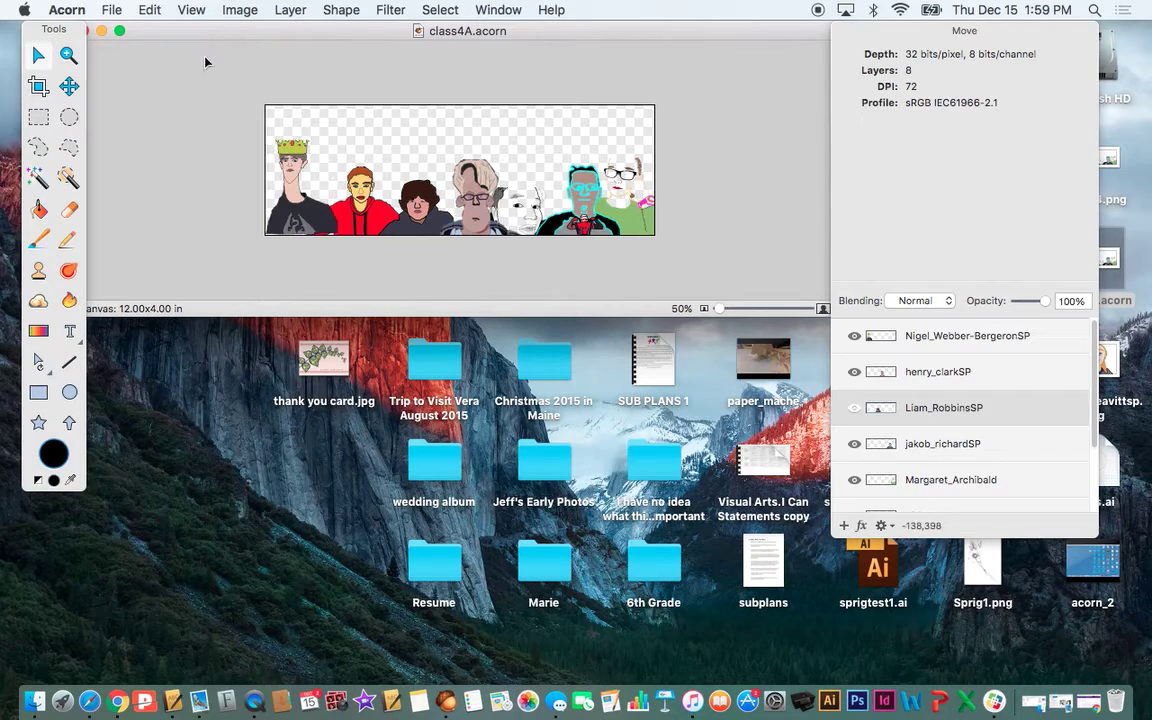
left_click_drag(315, 31, 285, 31)
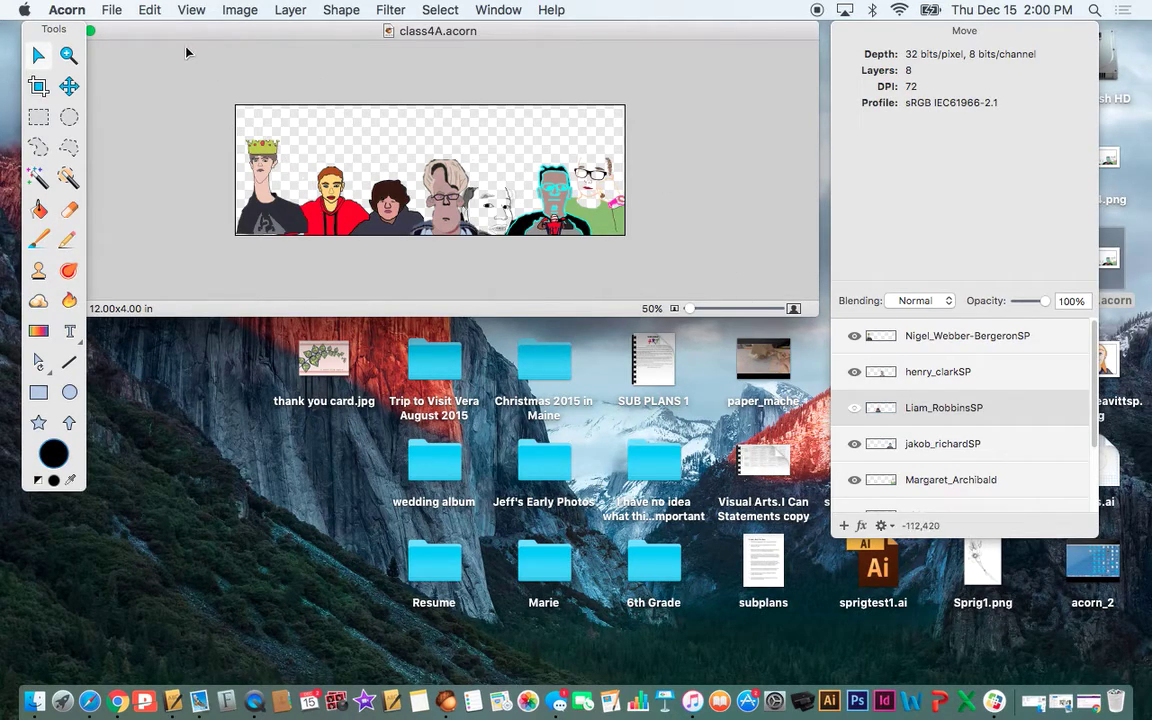
left_click_drag(157, 30, 176, 30)
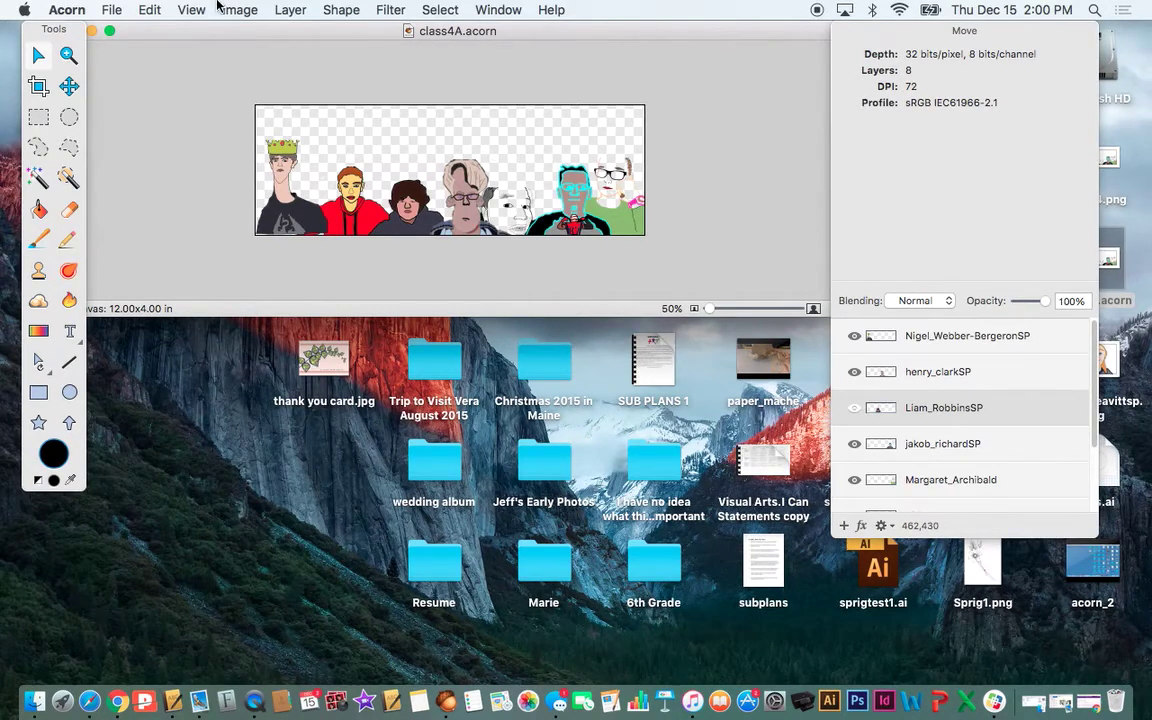
- Duplicate the banner into an Untitled copy and reposition the copy's window
left_click(110, 11)
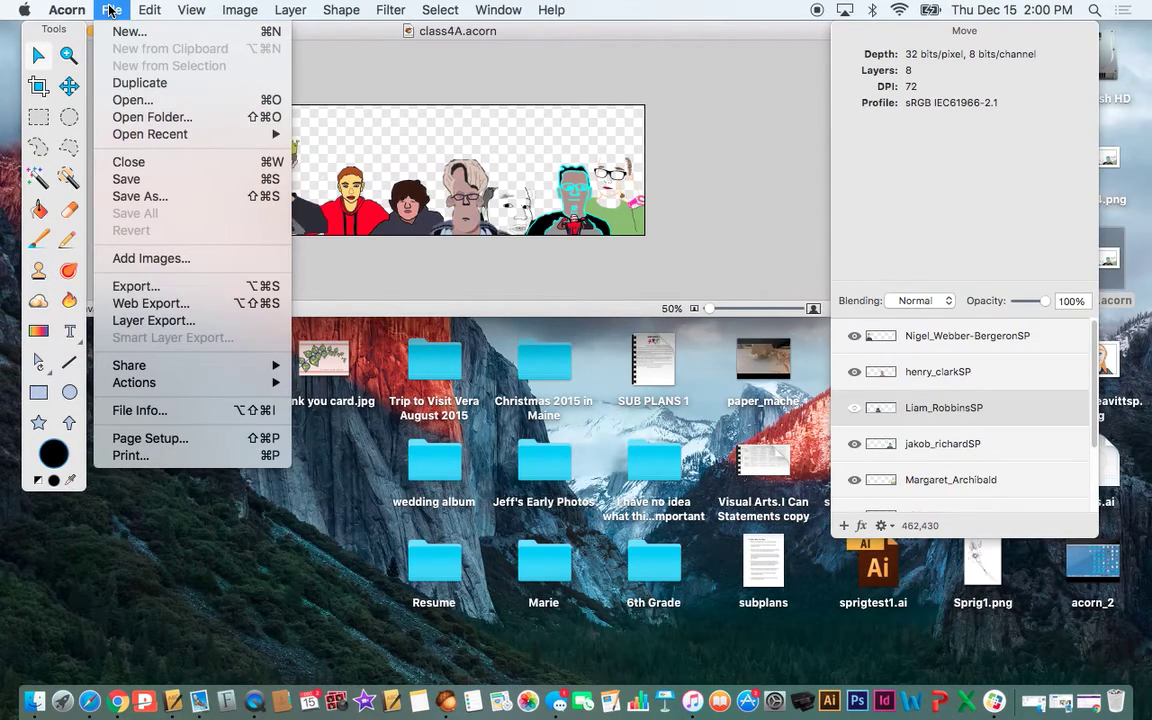
left_click(135, 91)
left_click_drag(410, 156, 346, 329)
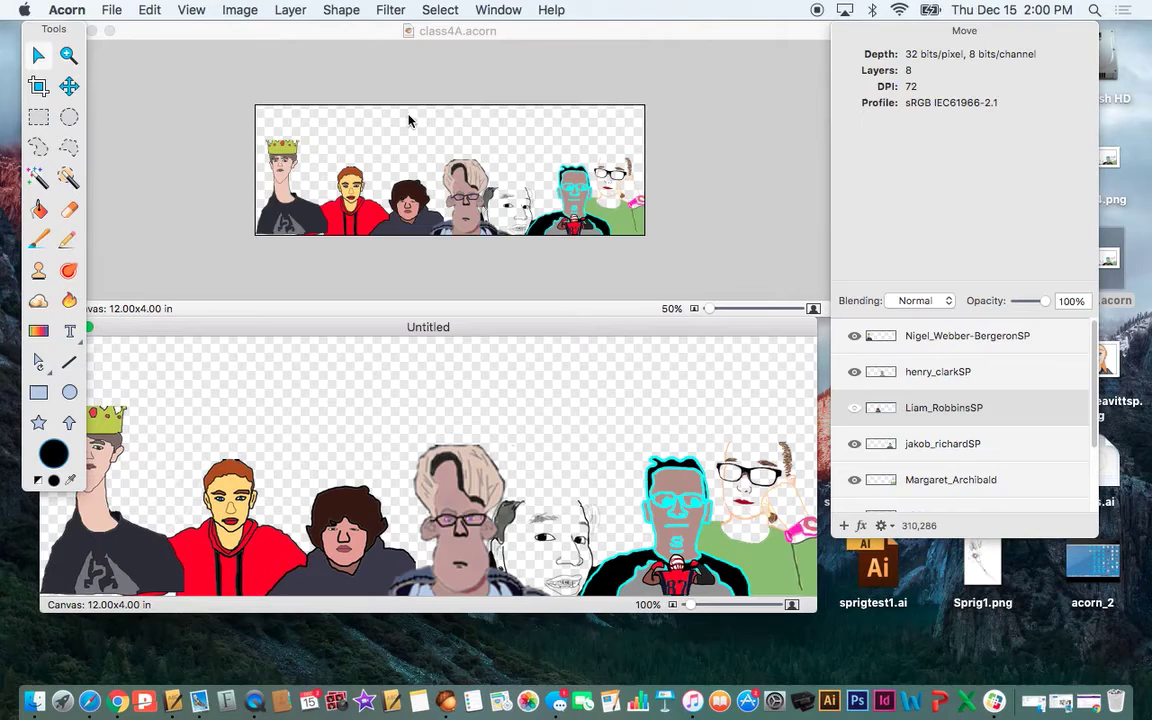
- Close the original class4A.acorn, move the Untitled copy to the top, and open the File menu
left_click(332, 95)
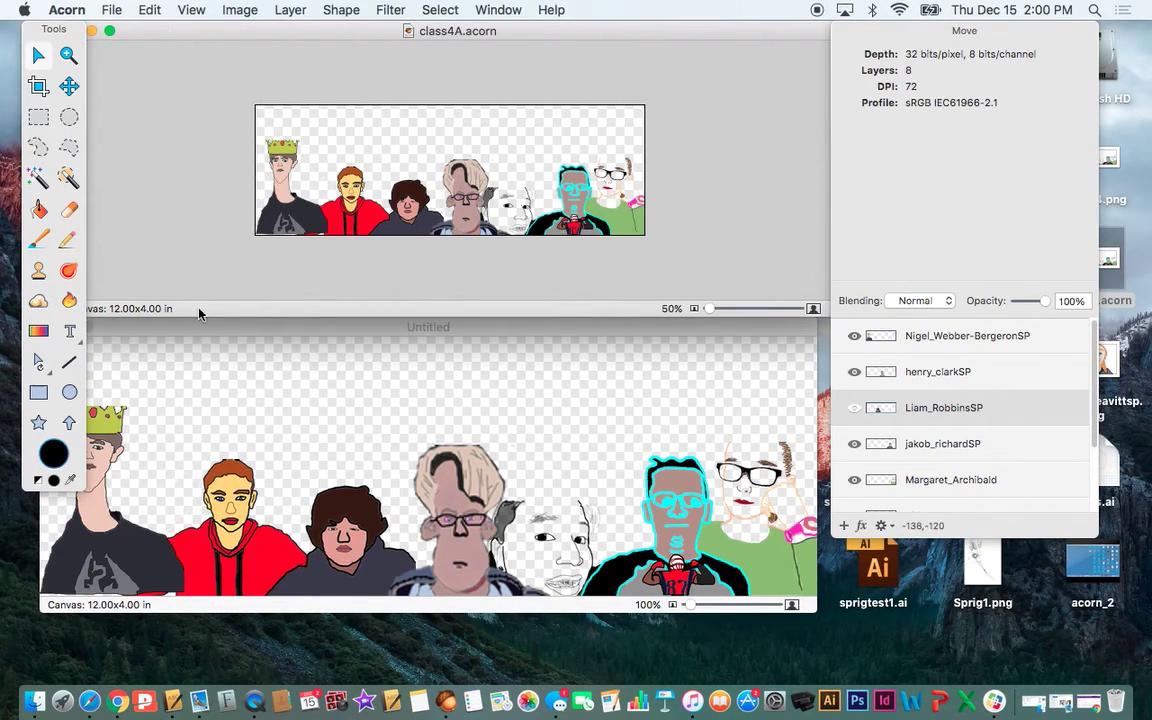
left_click_drag(103, 25, 143, 13)
left_click(111, 10)
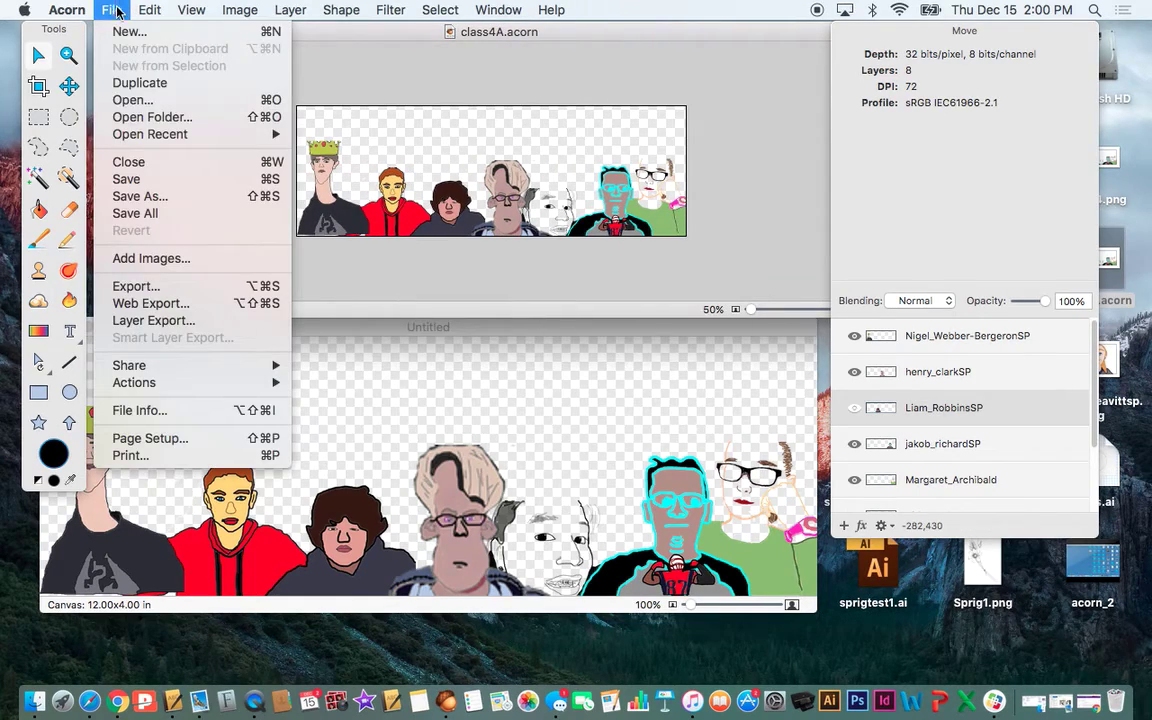
left_click(128, 158)
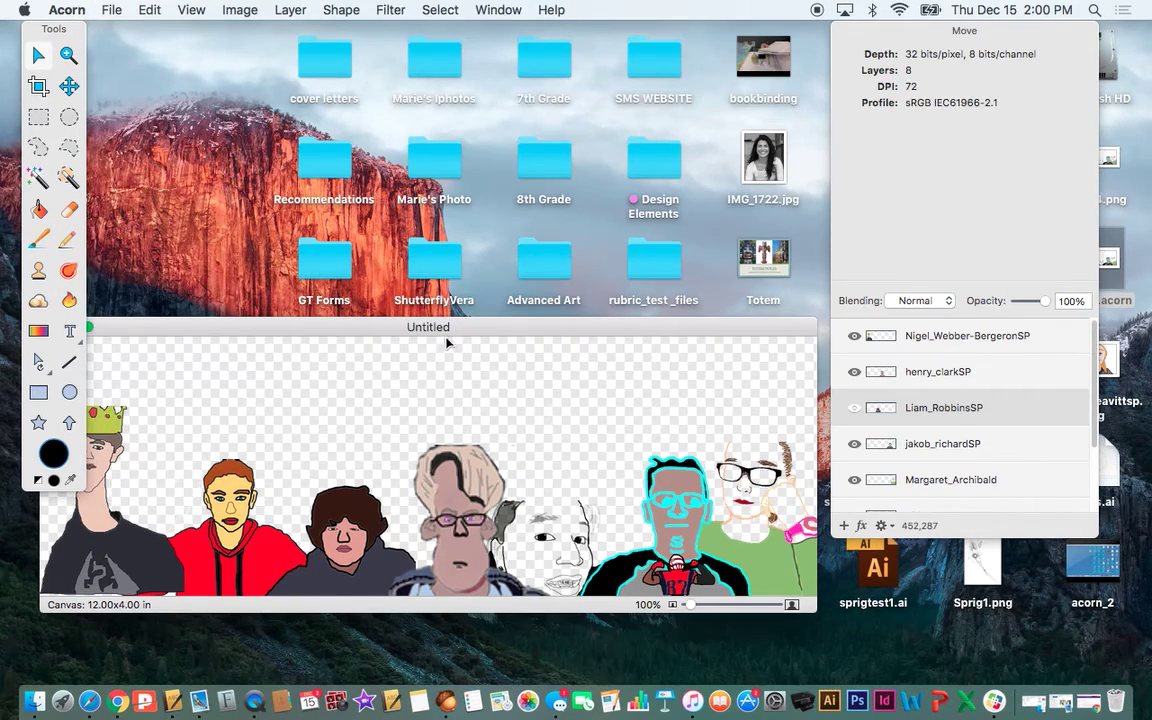
left_click_drag(447, 331, 486, 36)
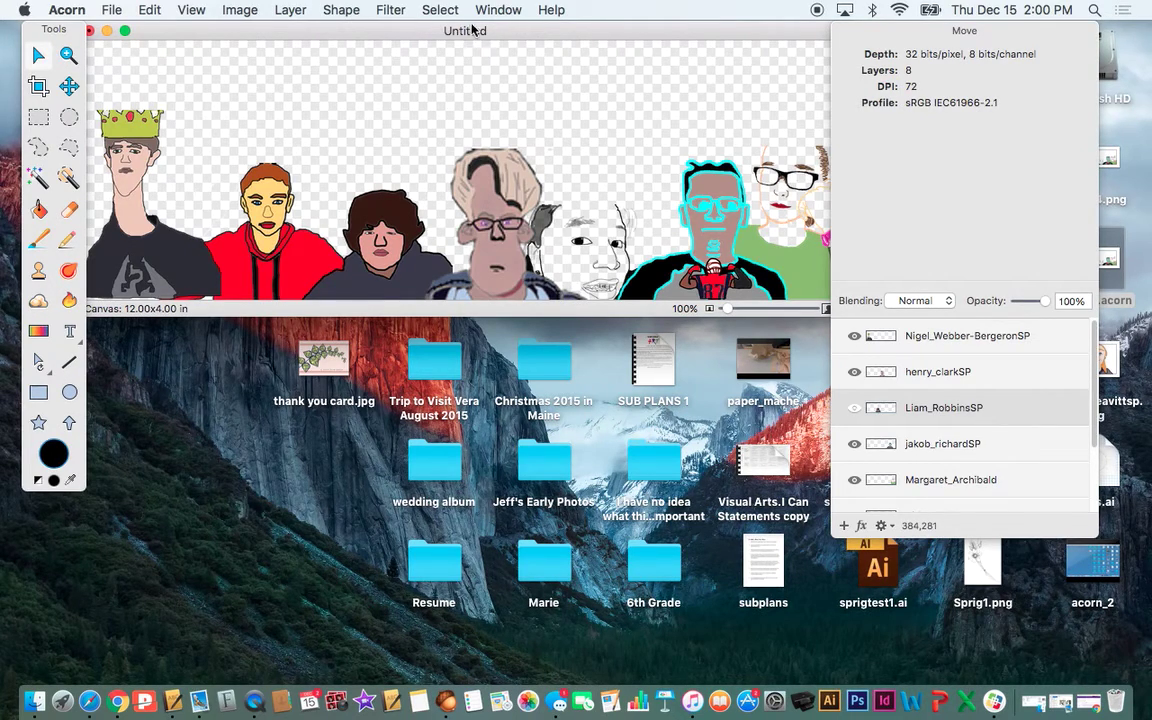
left_click(112, 10)
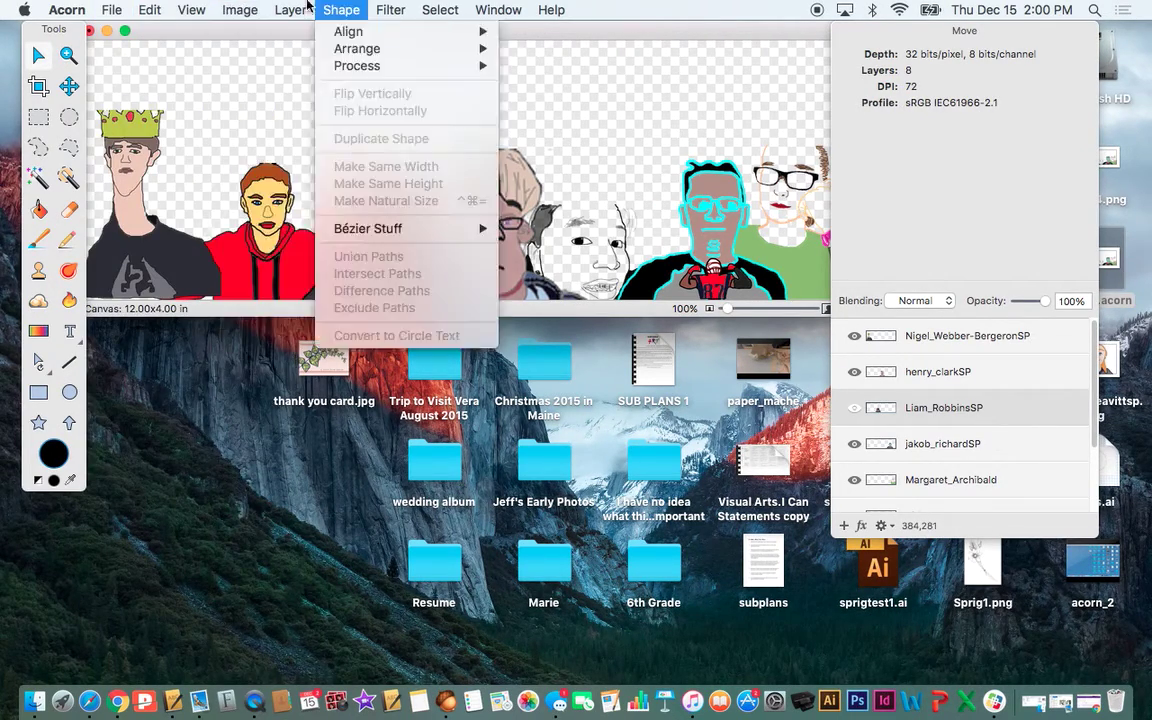
mouse_move(118, 10)
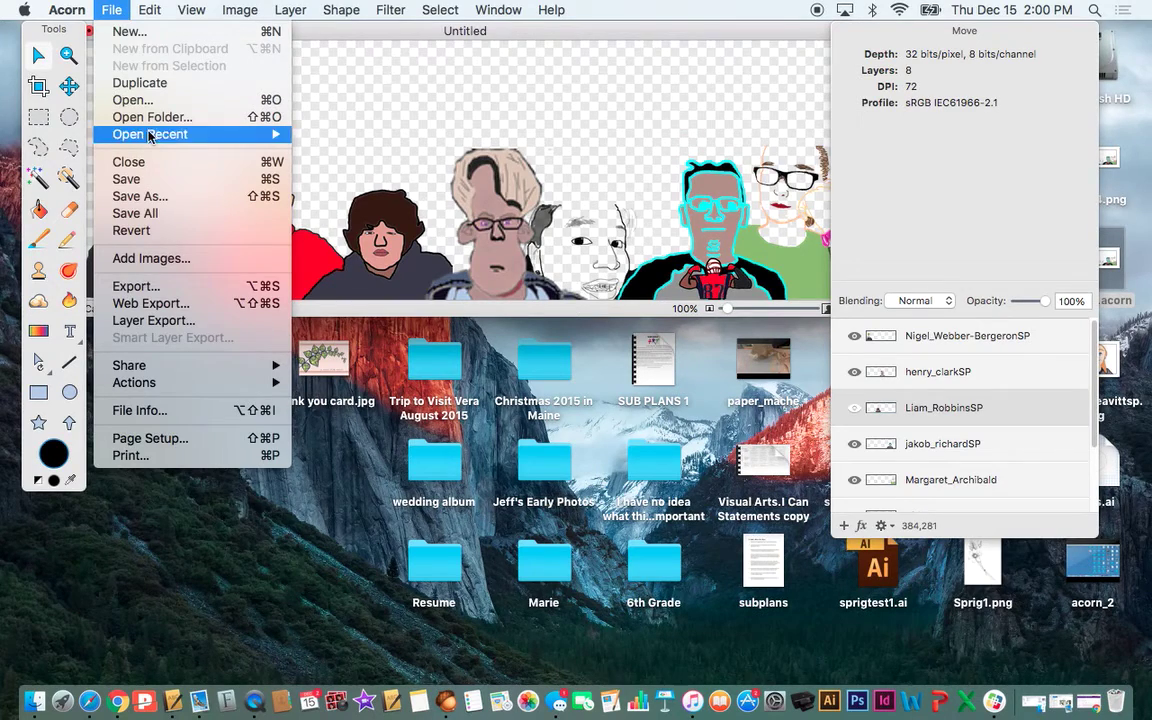
- Start Save As for the Untitled copy and set the file format to PNG
left_click(172, 198)
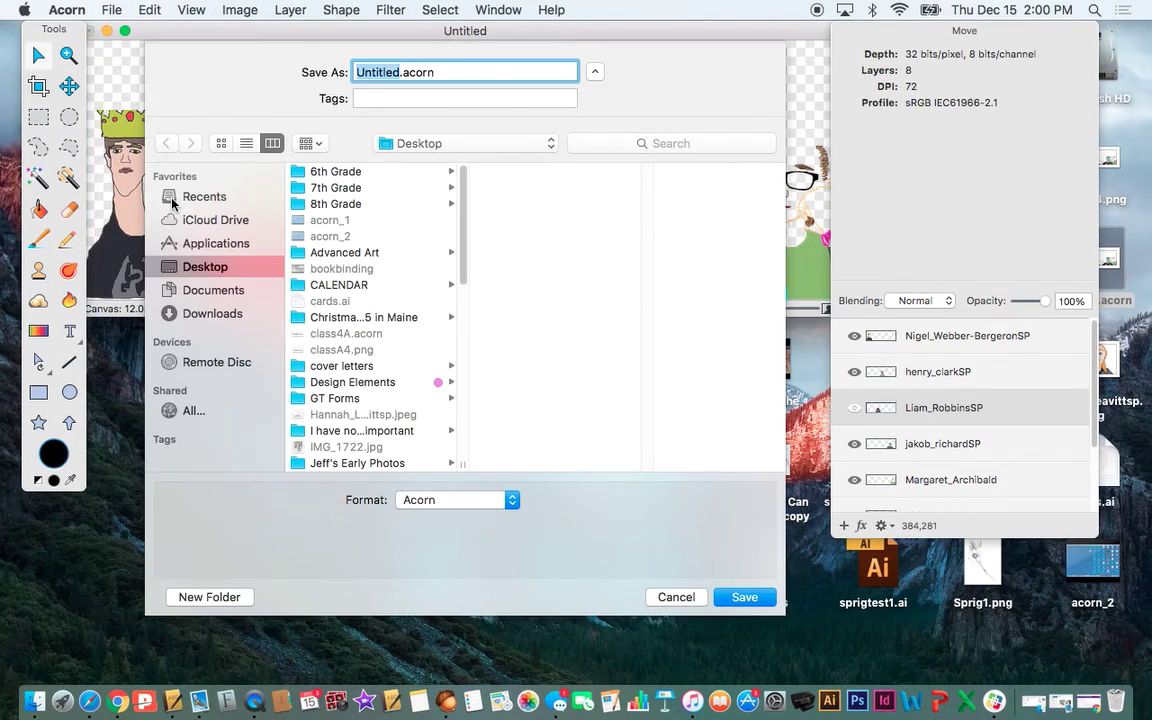
left_click(452, 70)
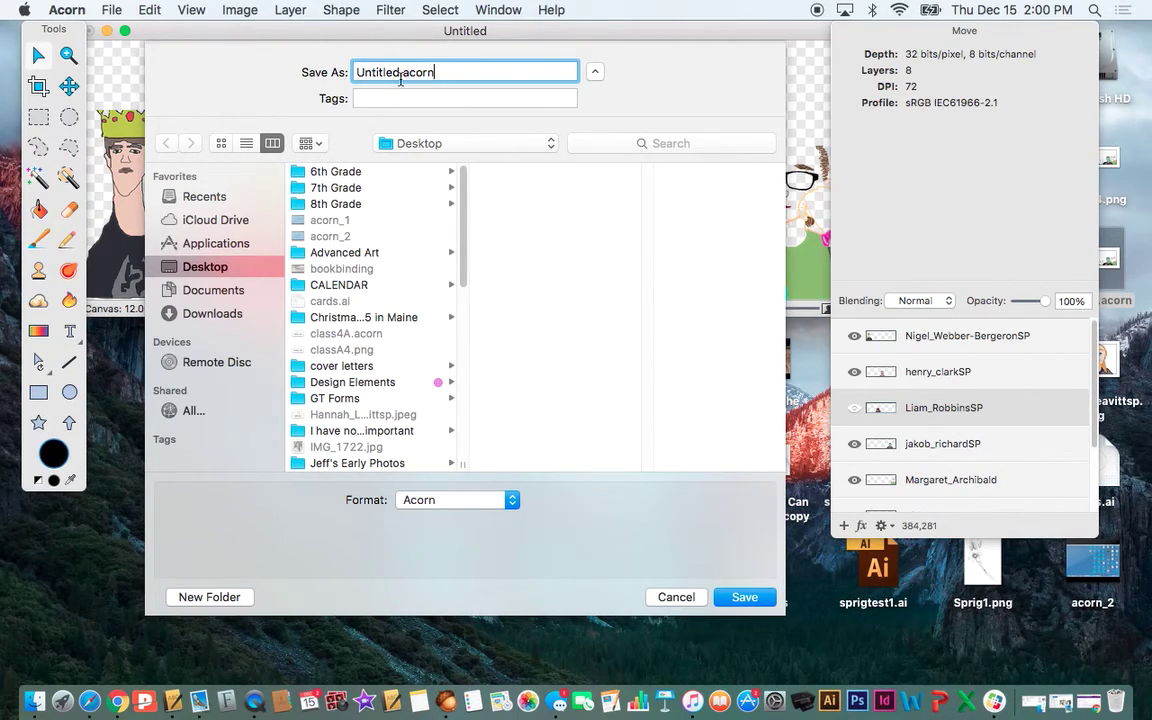
left_click_drag(403, 73, 449, 74)
left_click(449, 68)
left_click(511, 503)
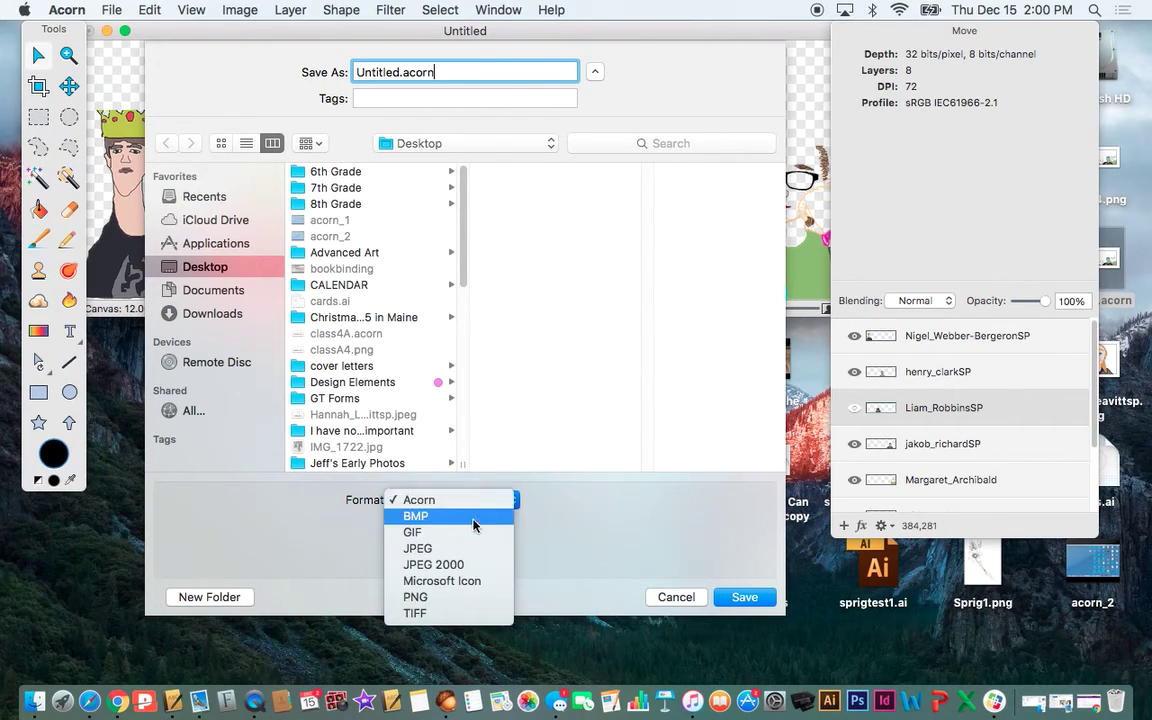
left_click(450, 597)
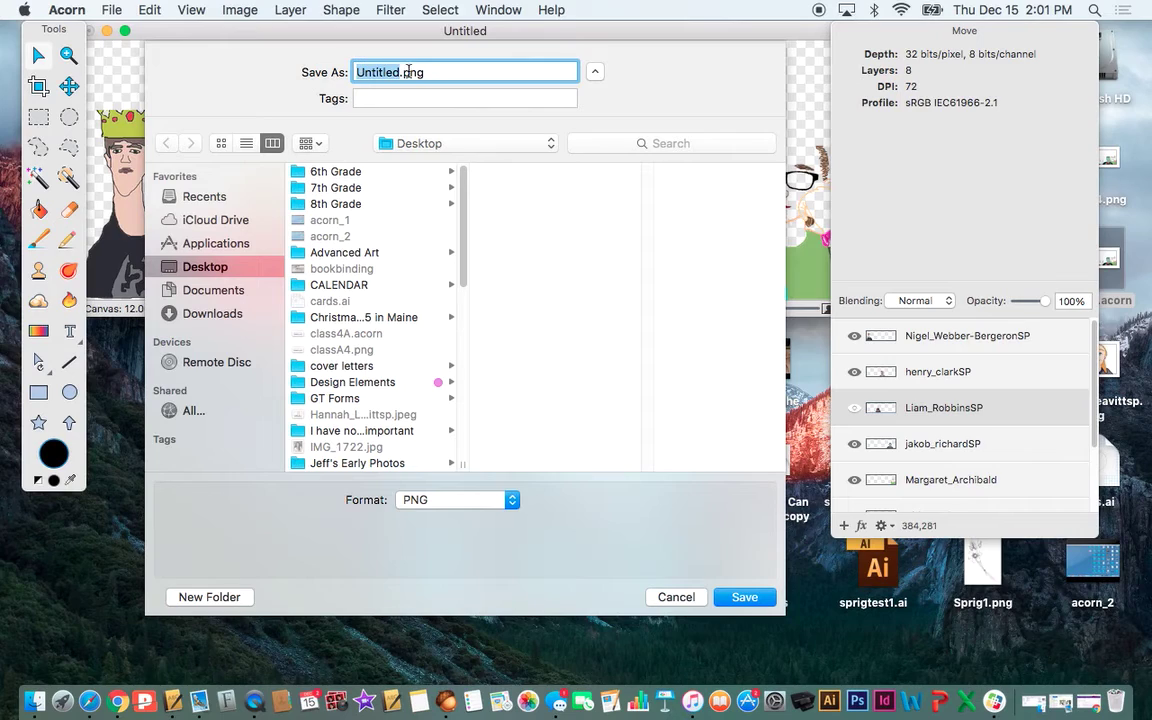
- Rename the file to a student's name followed by SP, keeping Desktop as the location
left_click(398, 71)
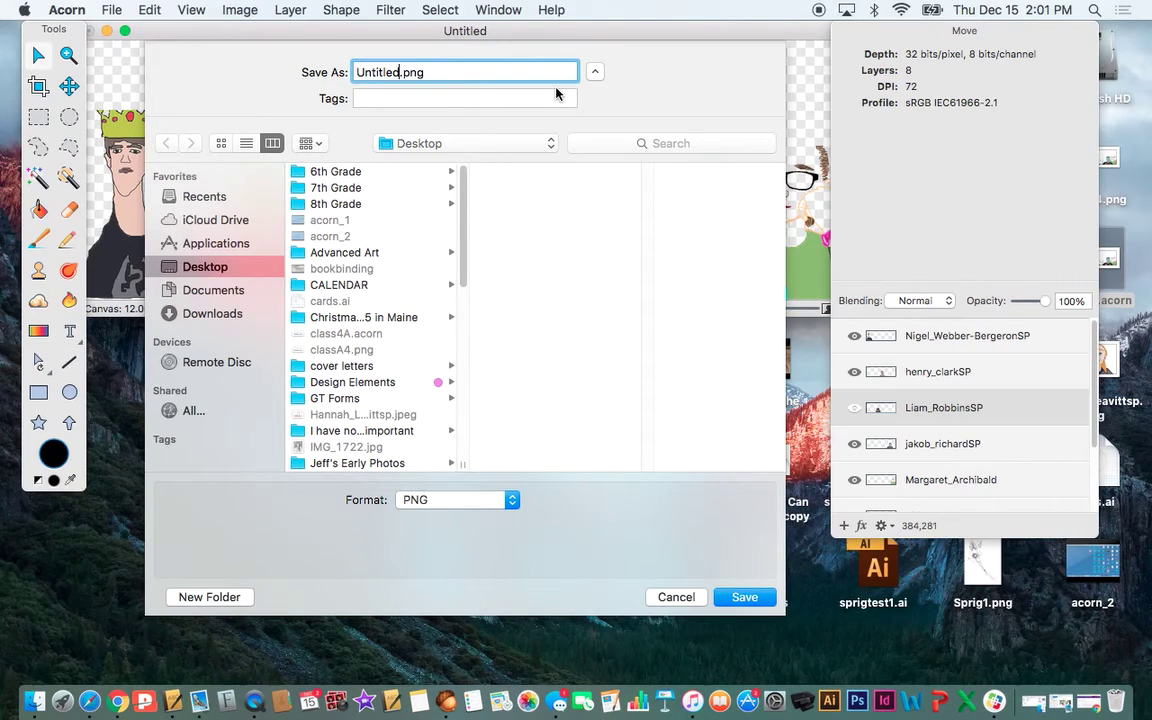
key("BackSpace")
key("BackSpace")
key("BackSpace")
key("BackSpace")
key("BackSpace")
key("BackSpace")
key("BackSpace")
key("BackSpace")
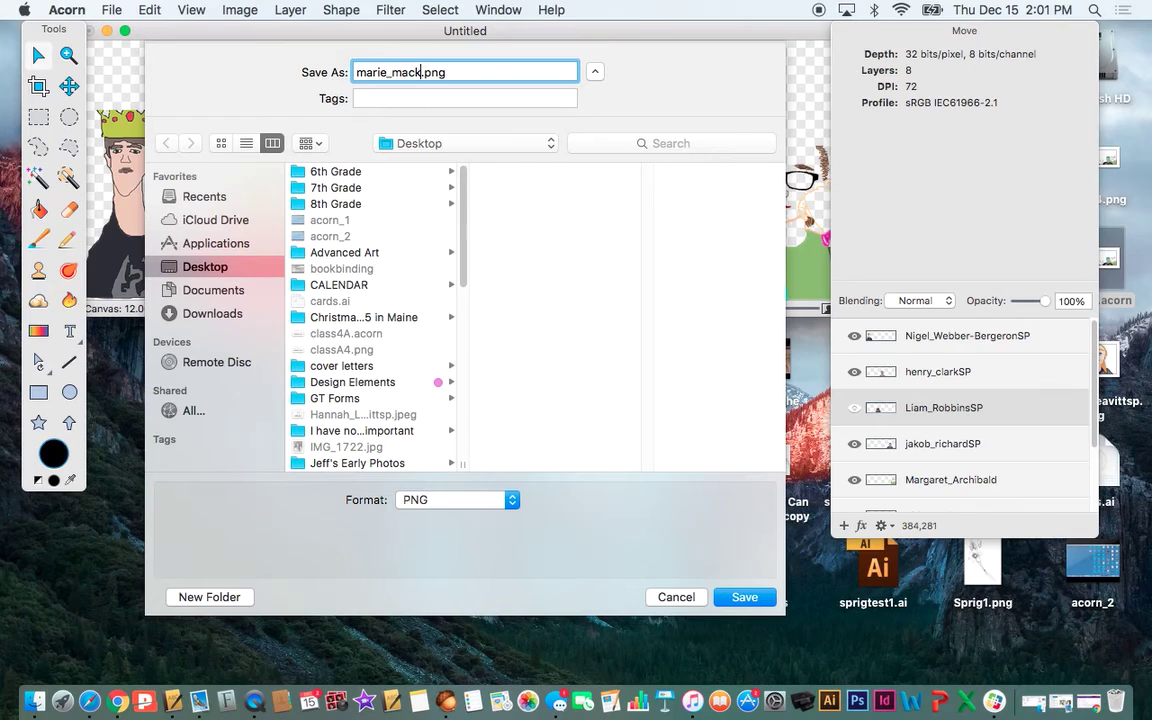
type("SP")
left_click(437, 145)
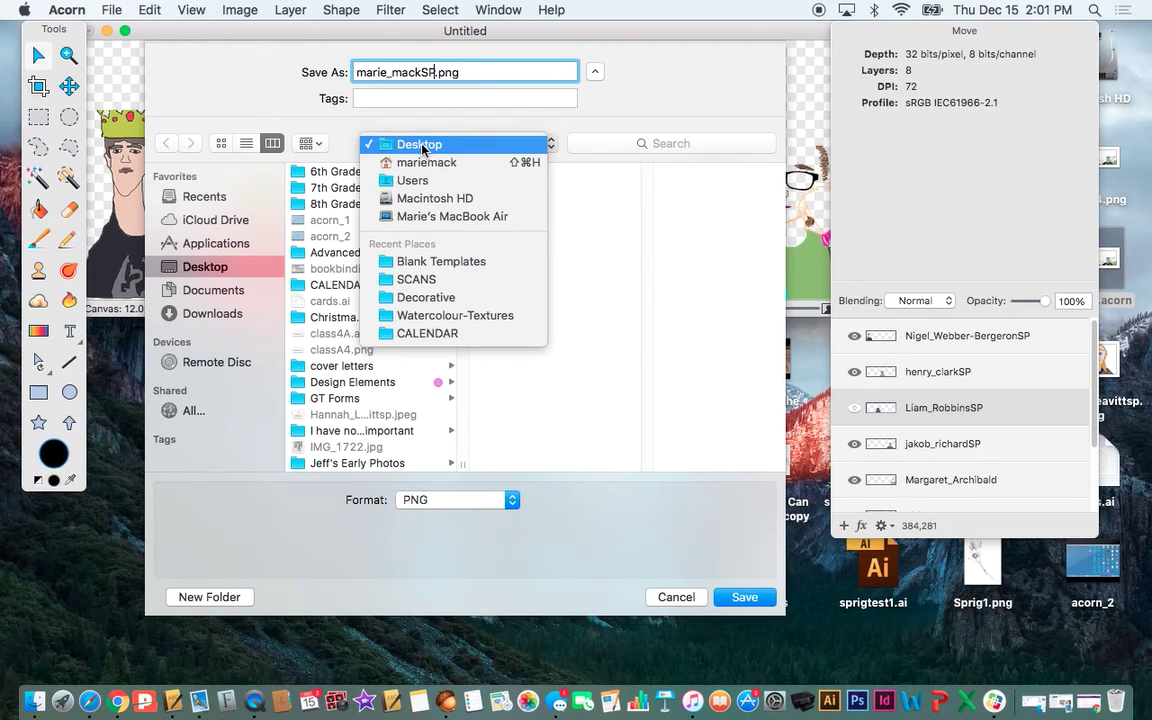
left_click(403, 146)
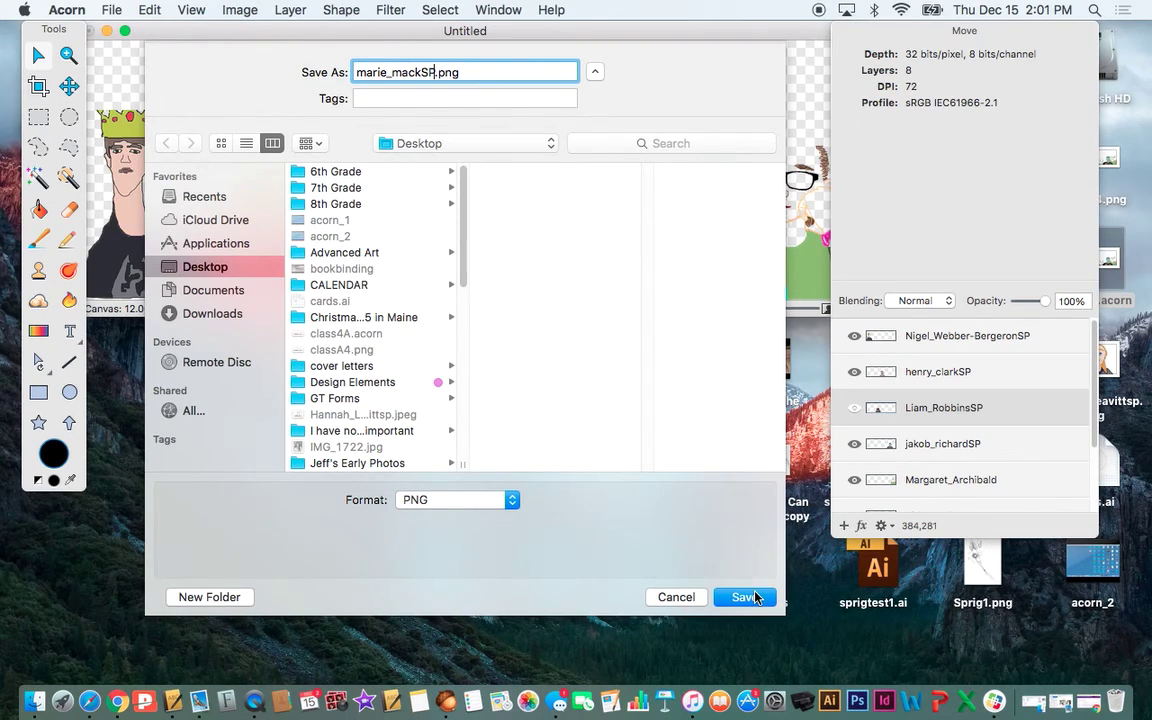
- Save the copy as a flattened PNG without layers, then close its image window
left_click(750, 597)
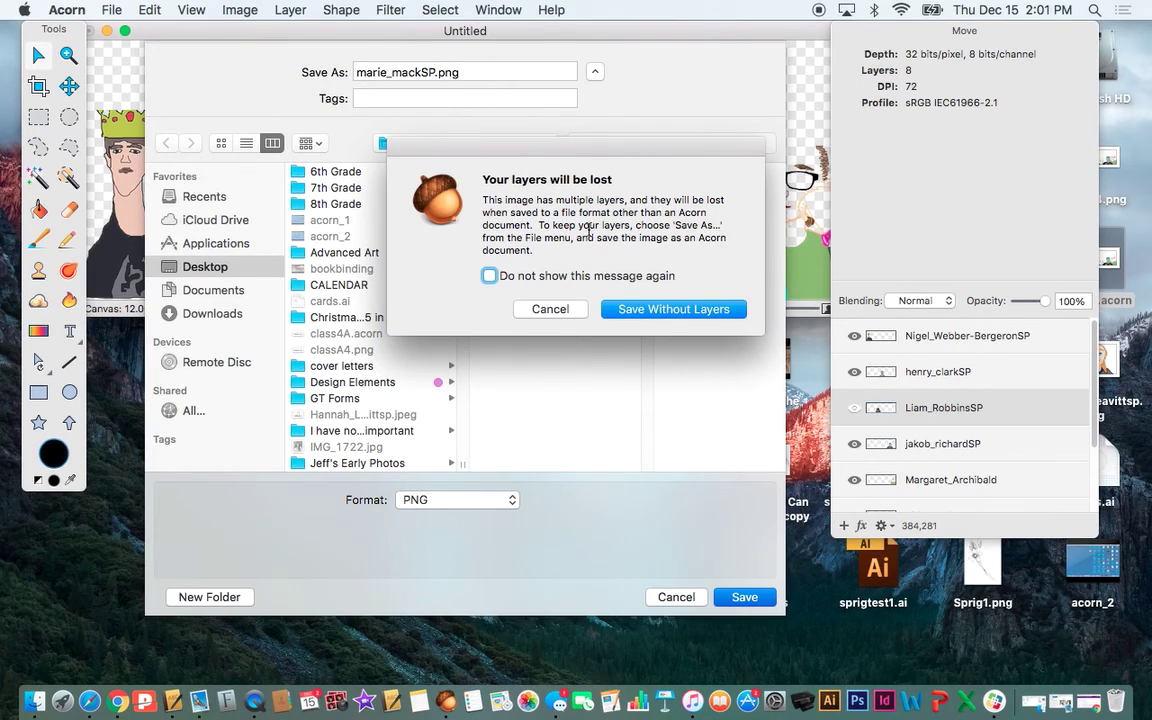
left_click(645, 310)
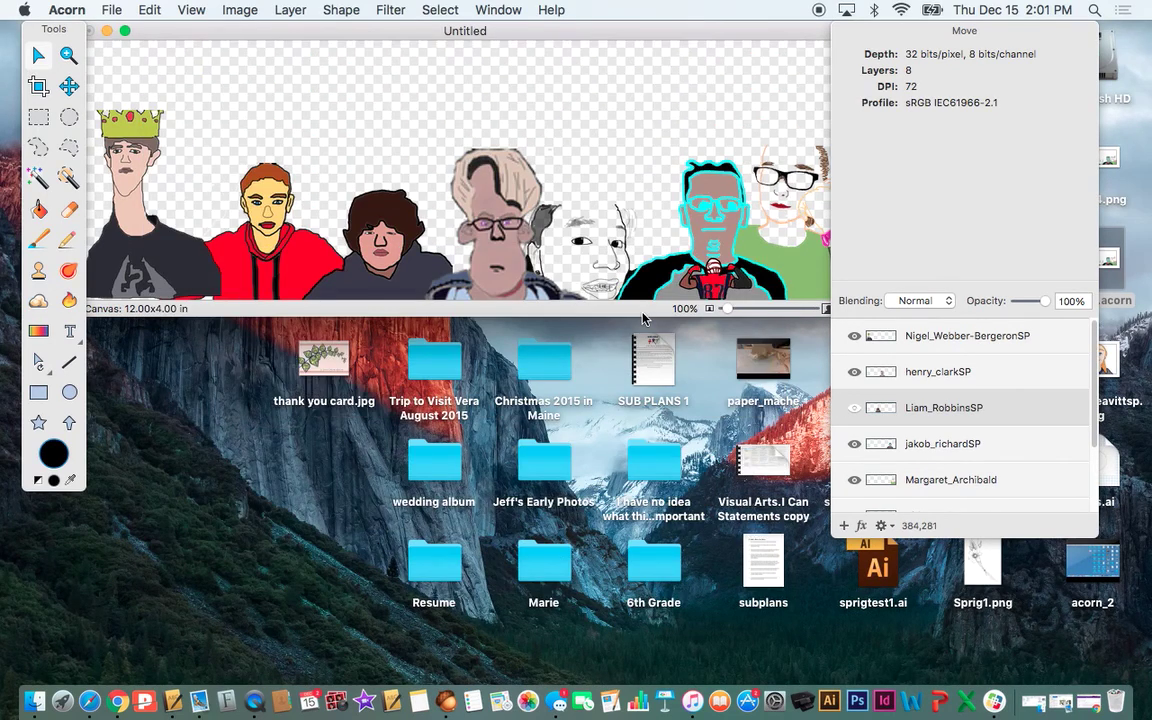
left_click_drag(588, 30, 559, 32)
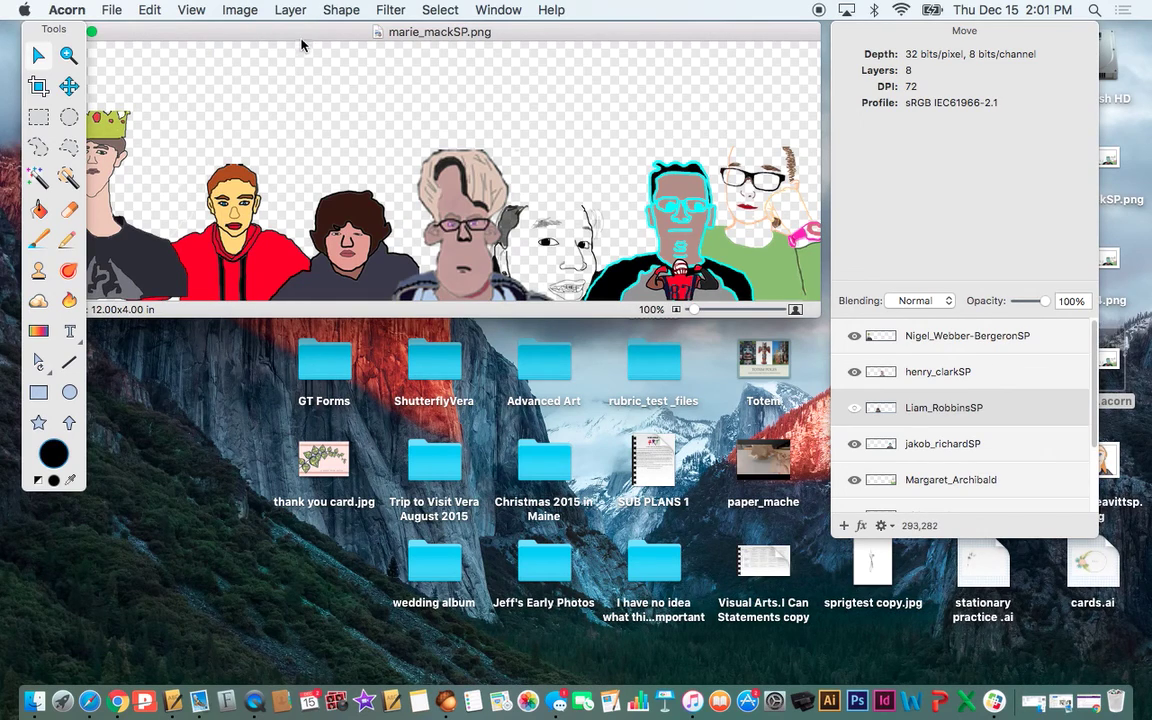
left_click_drag(224, 28, 258, 30)
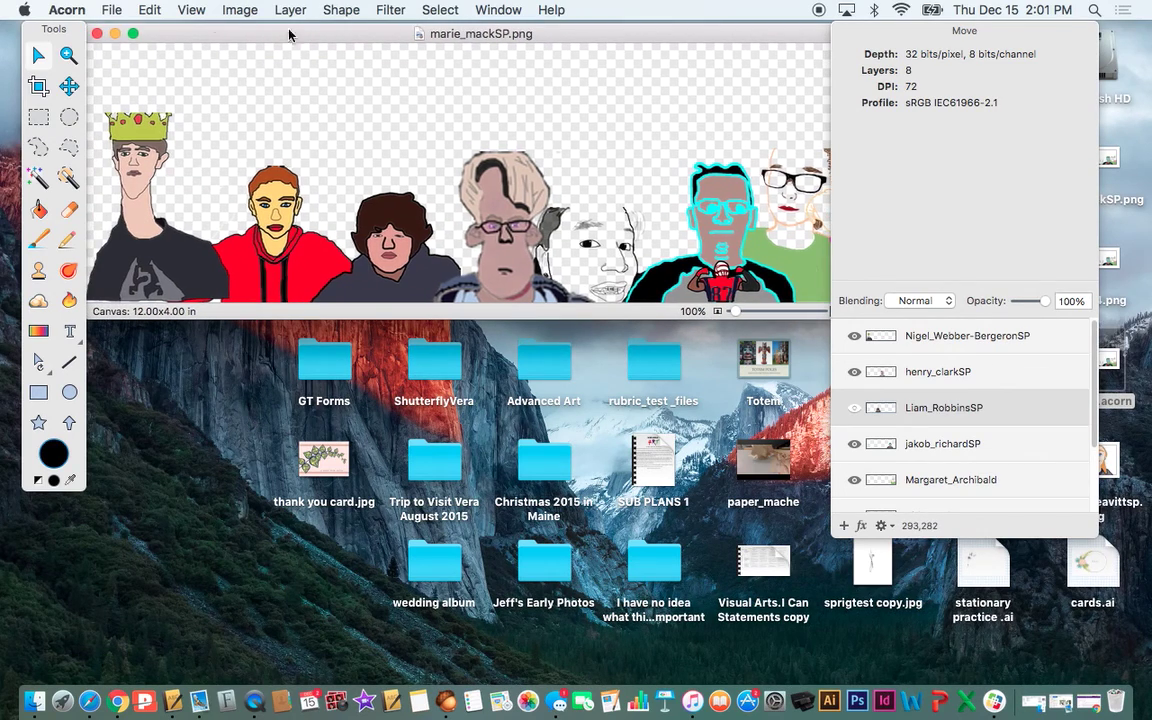
left_click(244, 393)
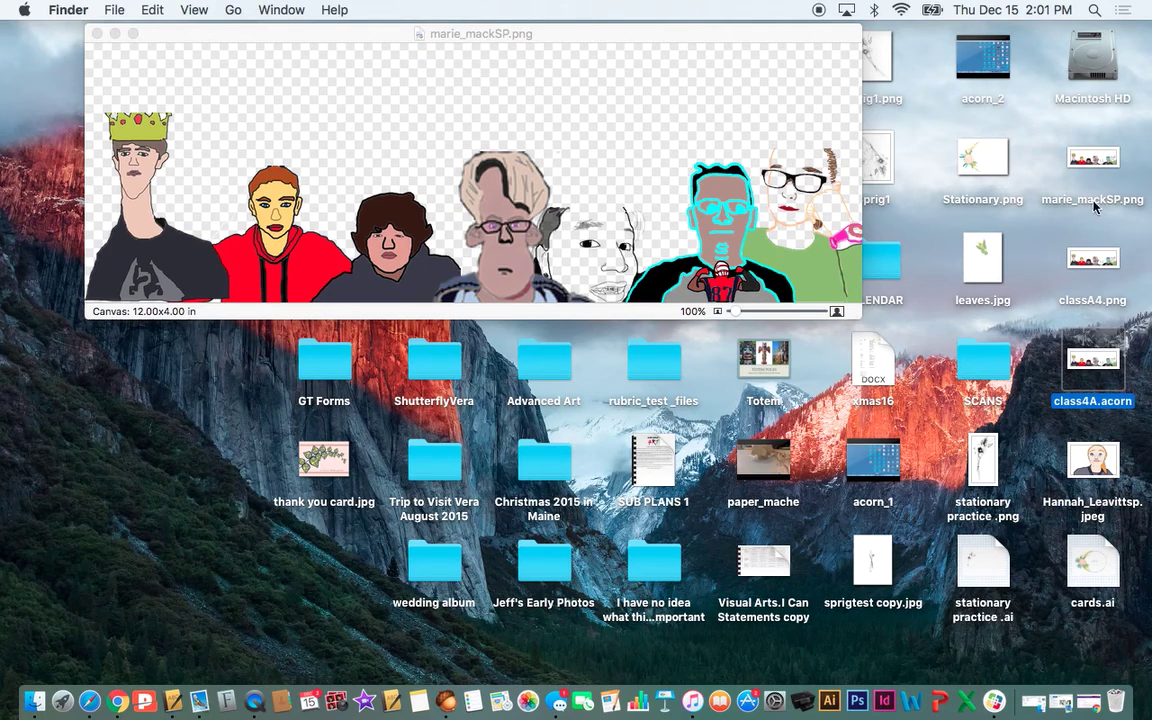
left_click(96, 34)
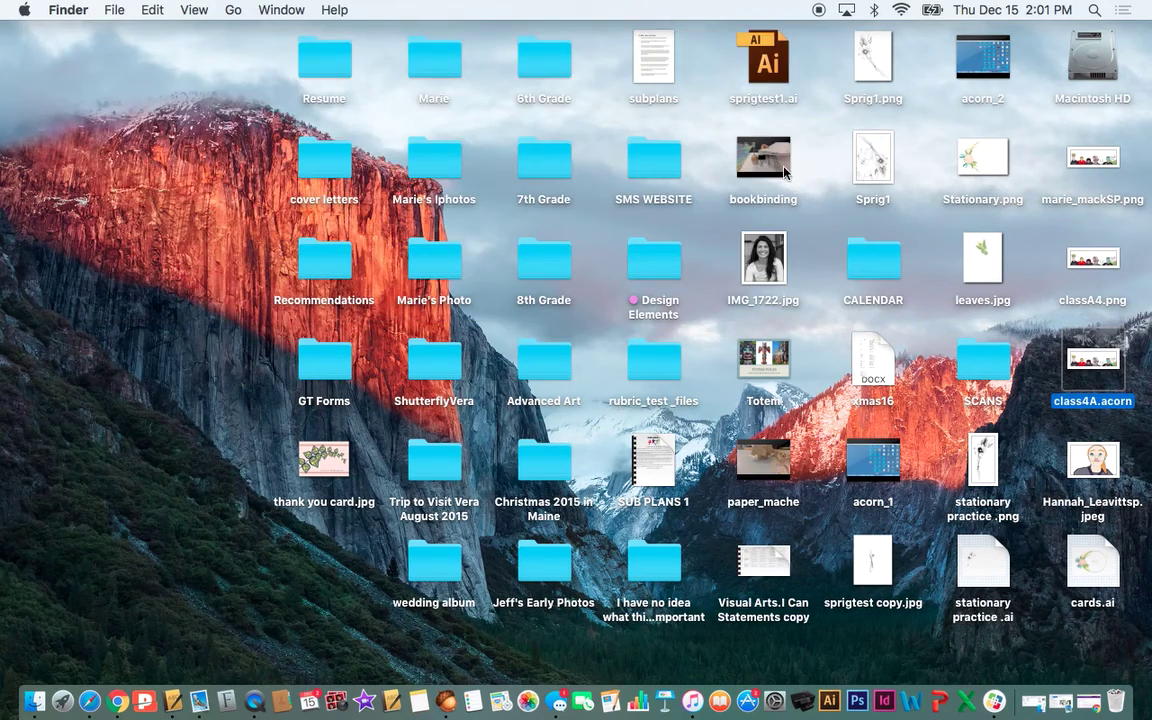
- Open the SP banner PNG from the Desktop in Preview and zoom its window larger
double_click(1115, 200)
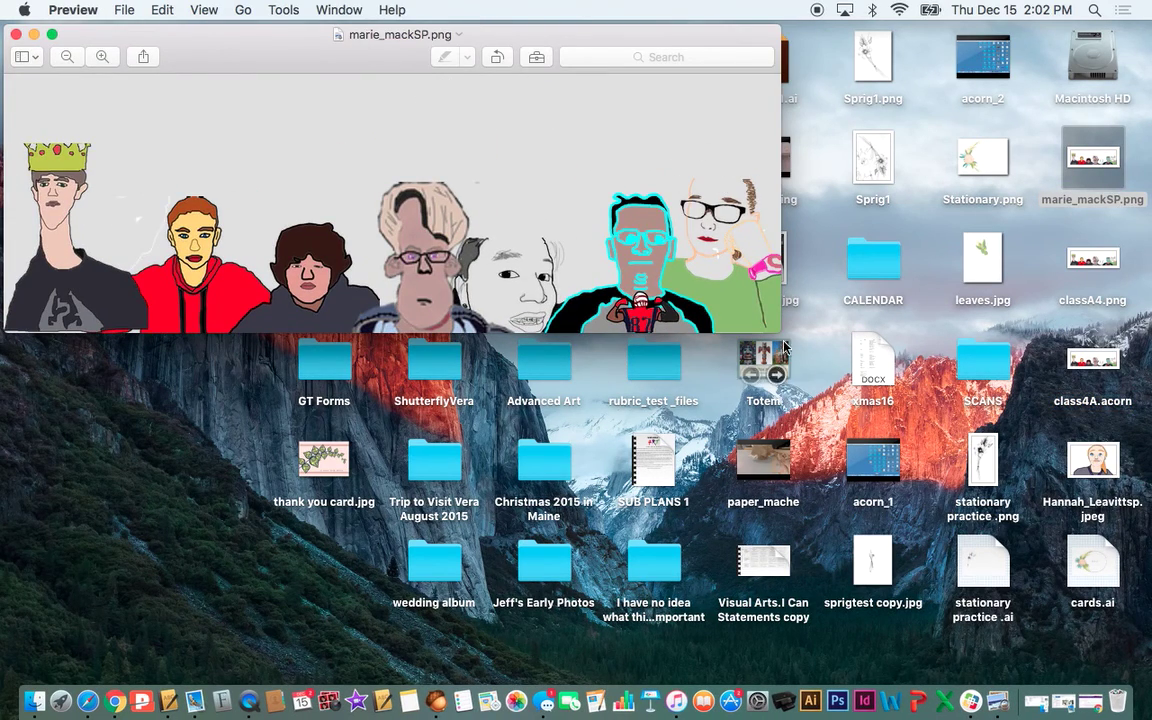
double_click(382, 28)
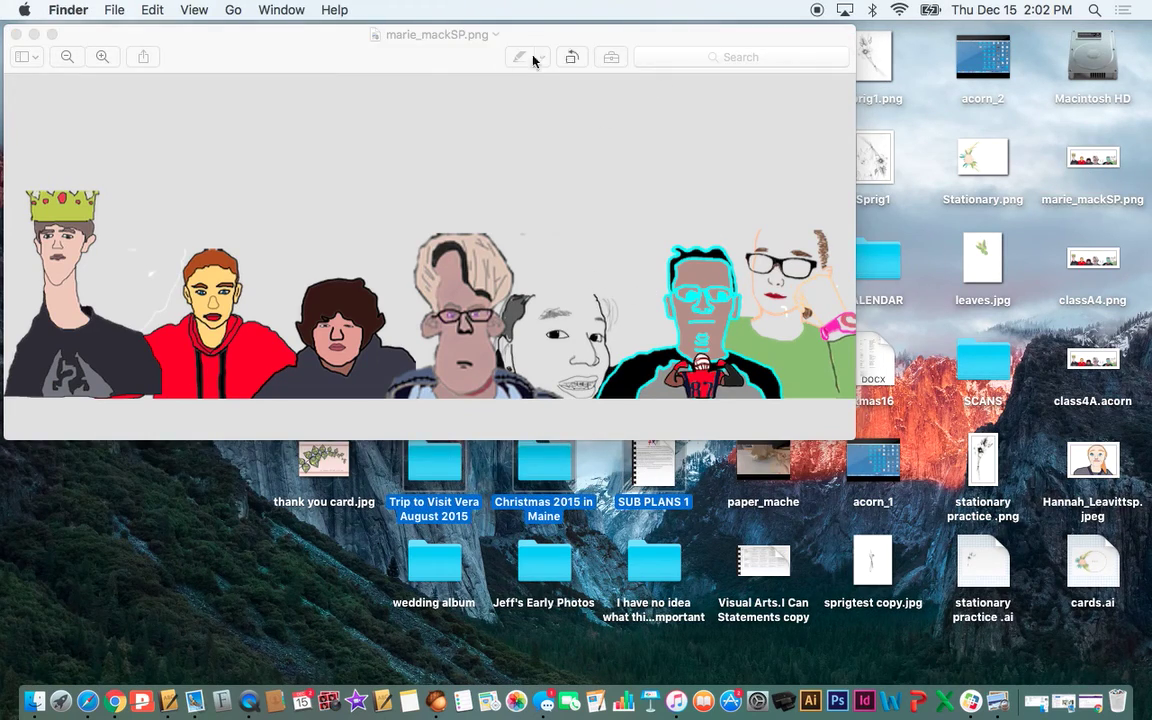
left_click(483, 57)
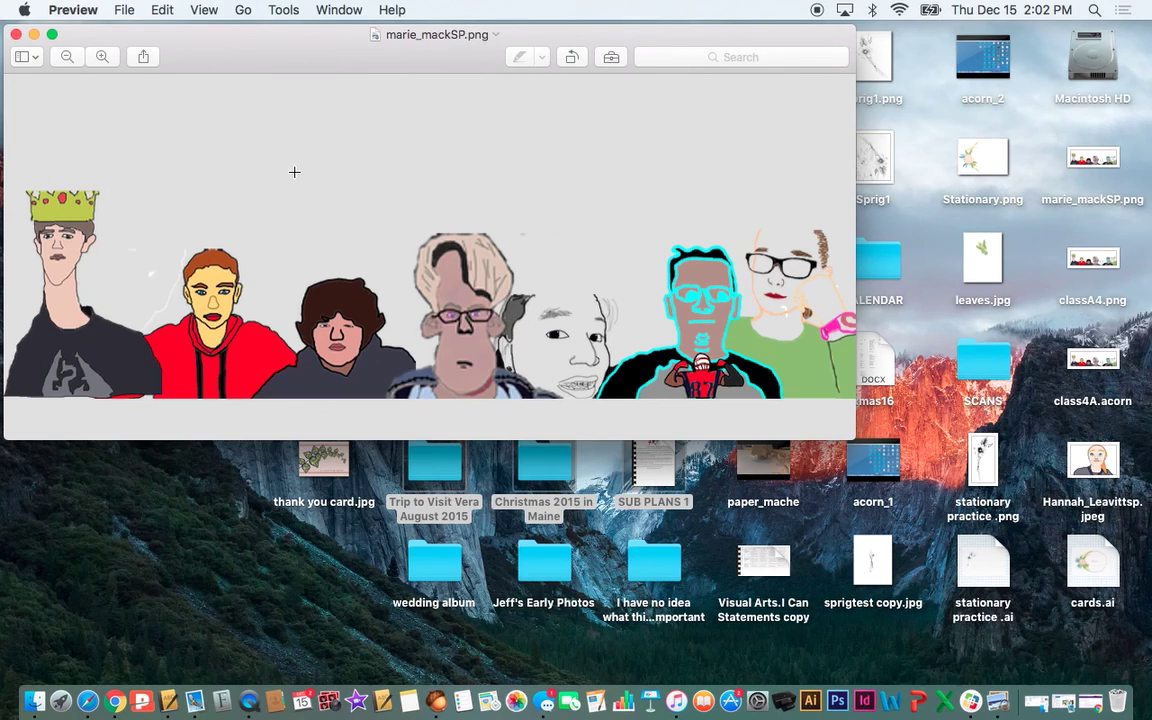
left_click_drag(167, 32, 181, 28)
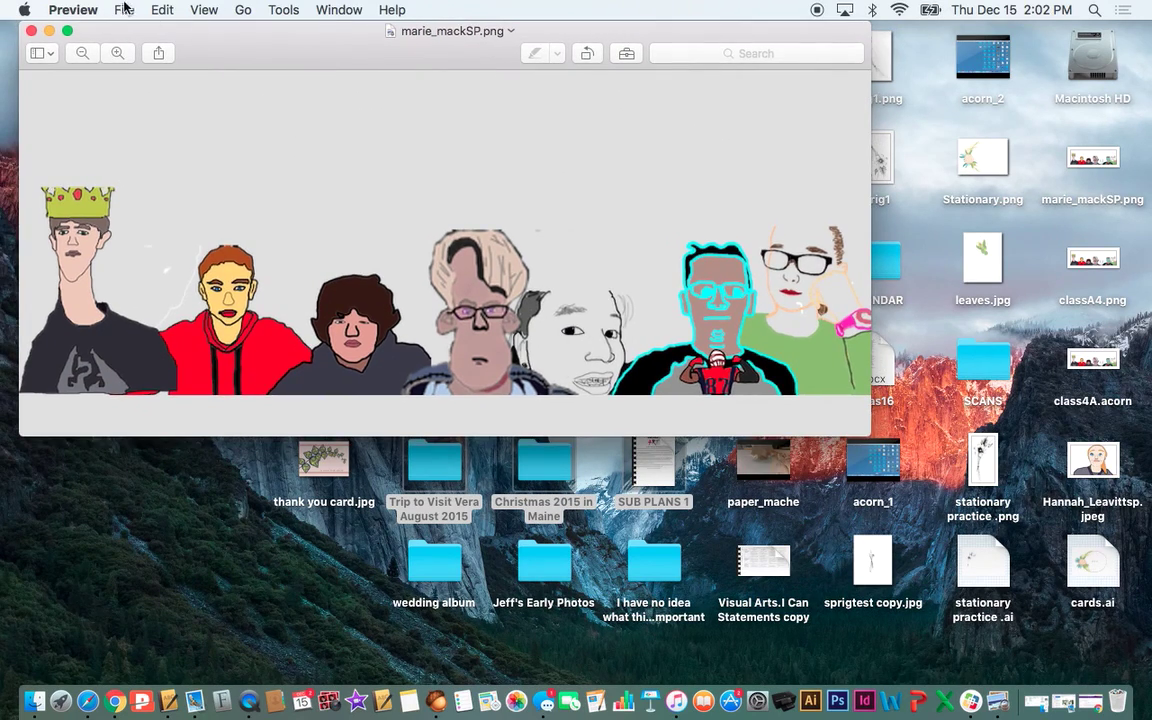
left_click_drag(266, 54, 255, 50)
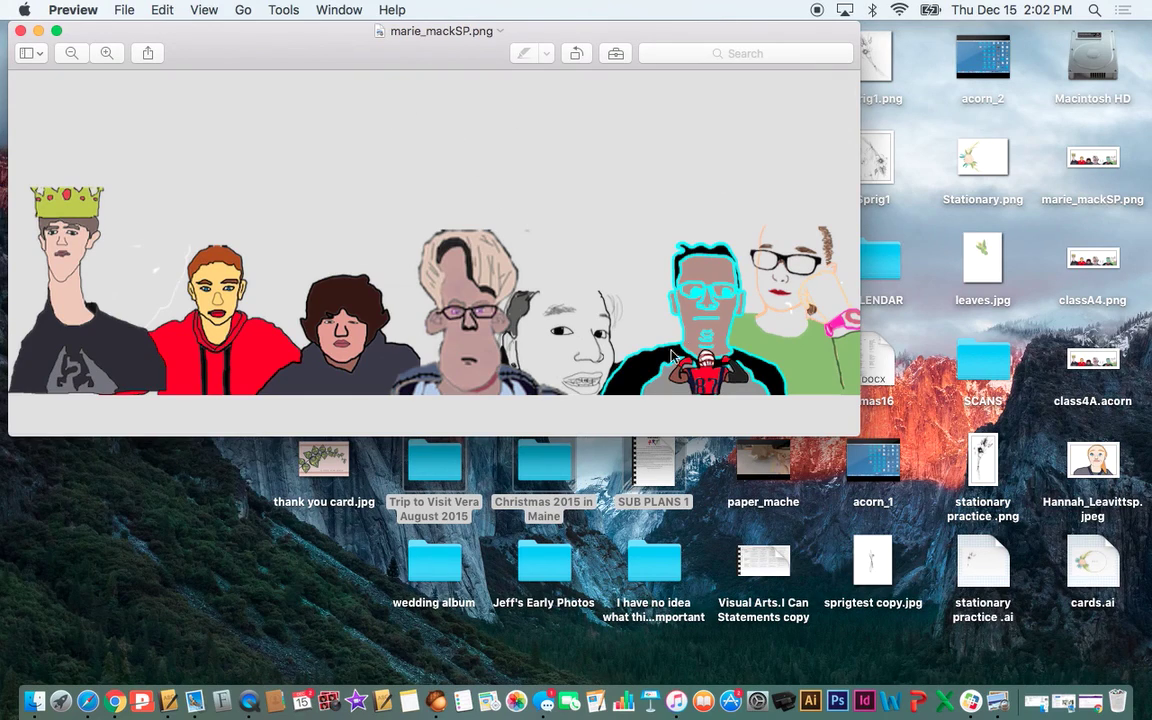
left_click(122, 9)
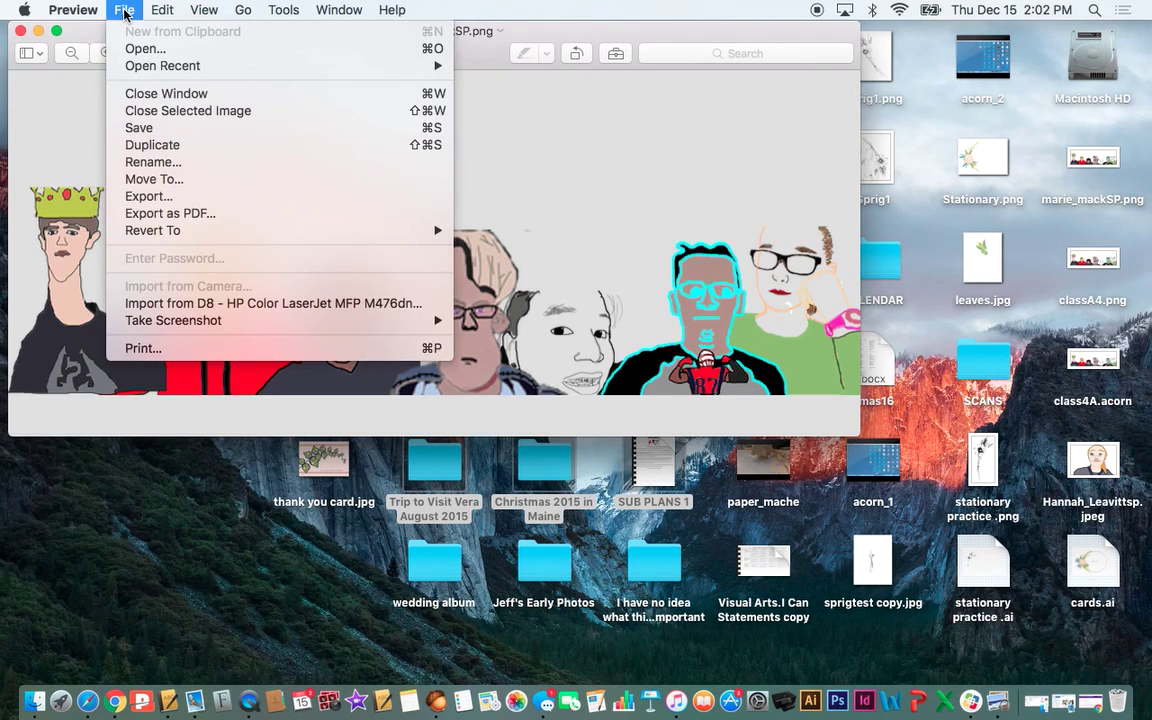